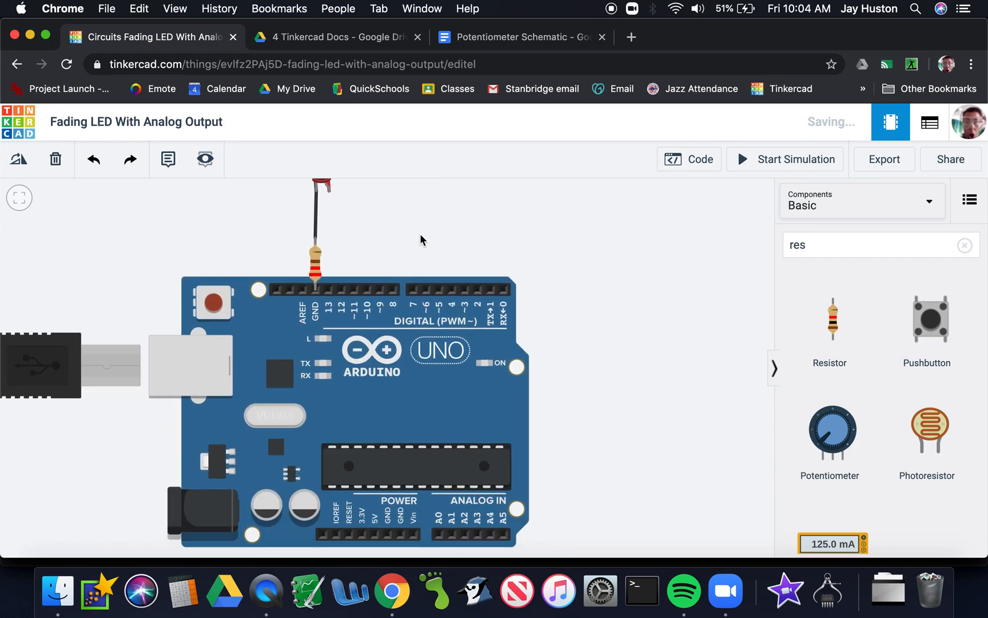
Step: Wire the LED's anode directly to the Arduino's 5V pin with a red wire
left_click(330, 192)
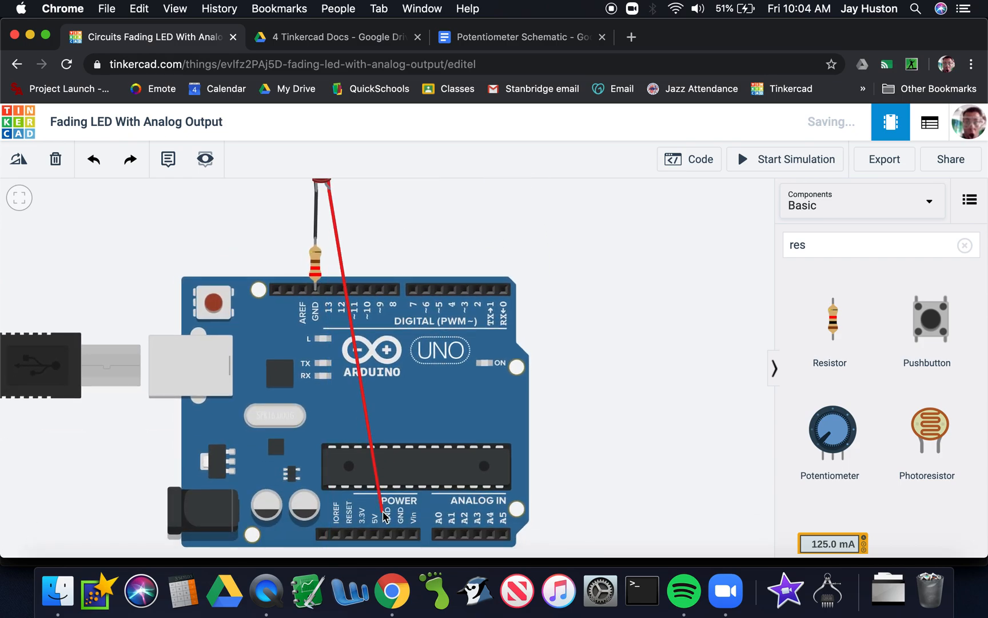
left_click(375, 535)
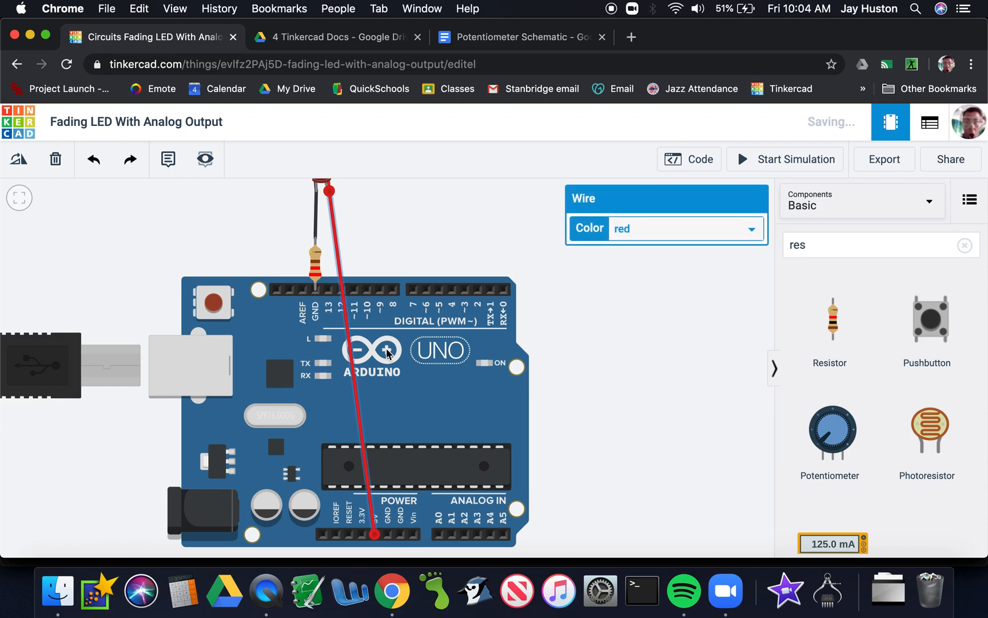
left_click(695, 157)
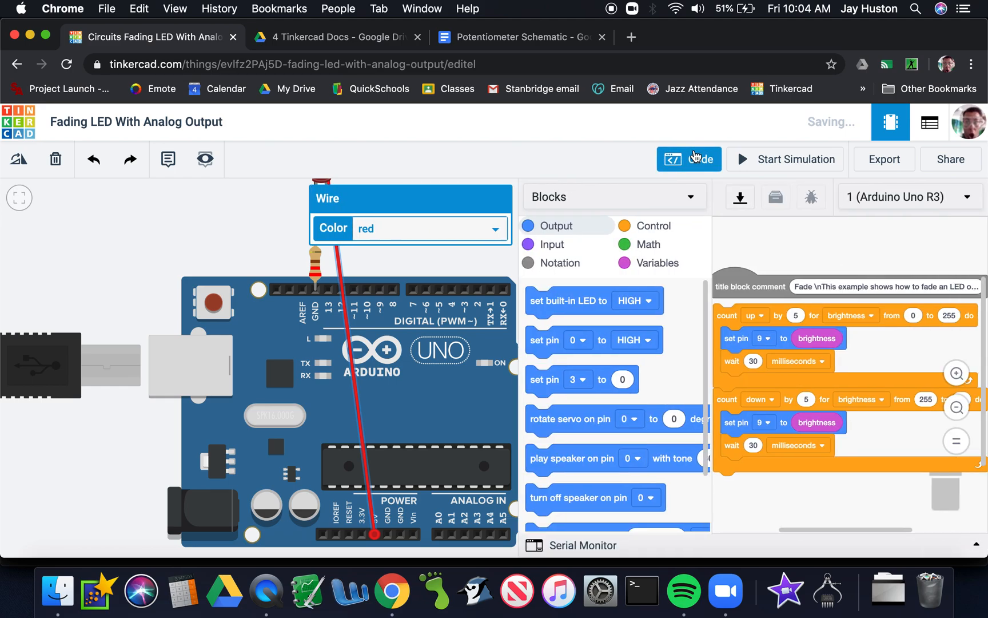
left_click(695, 157)
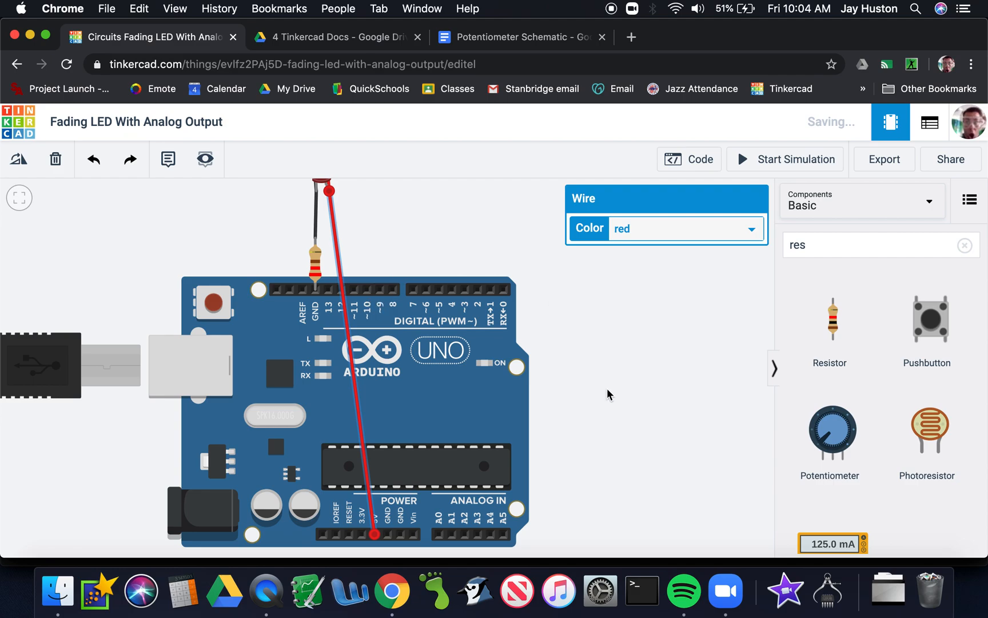
left_click(609, 394)
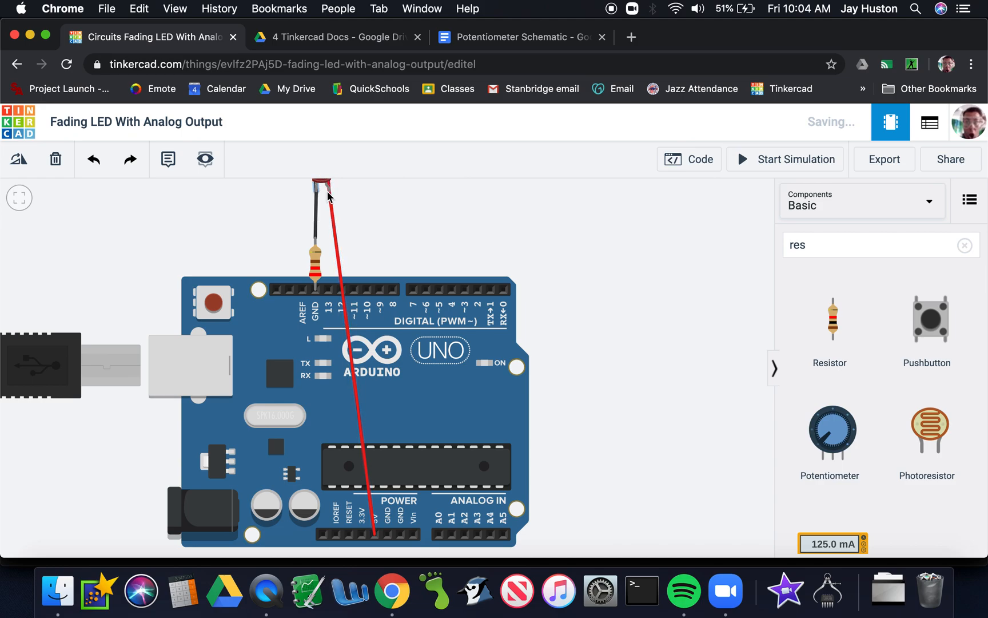
Step: Run the simulation to examine the LED's brightness and its voltage trace on the oscilloscope, and stop it
scroll(419, 232, "up", 3)
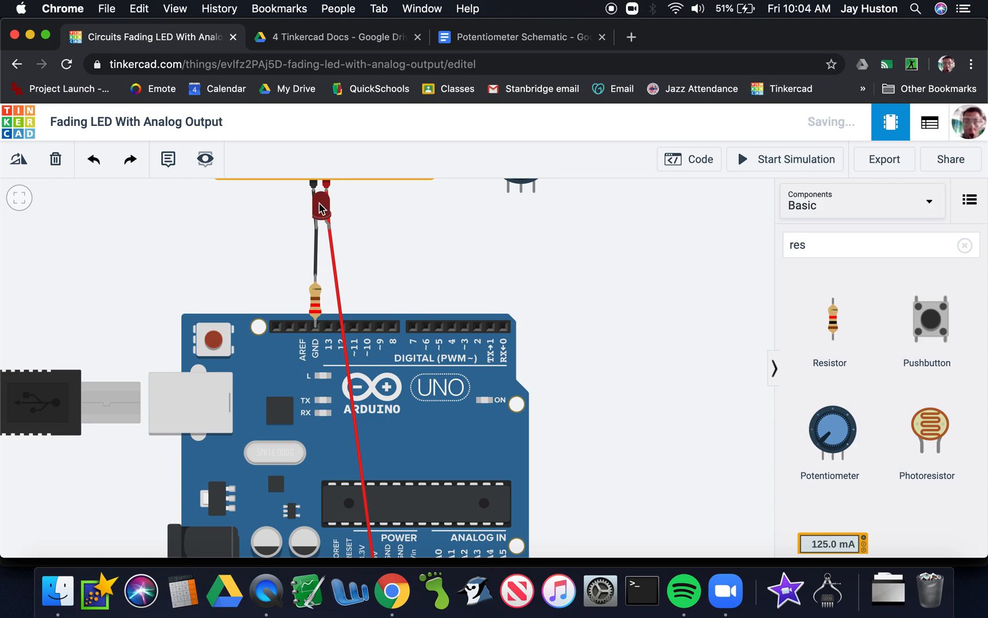
scroll(552, 287, "up", 5)
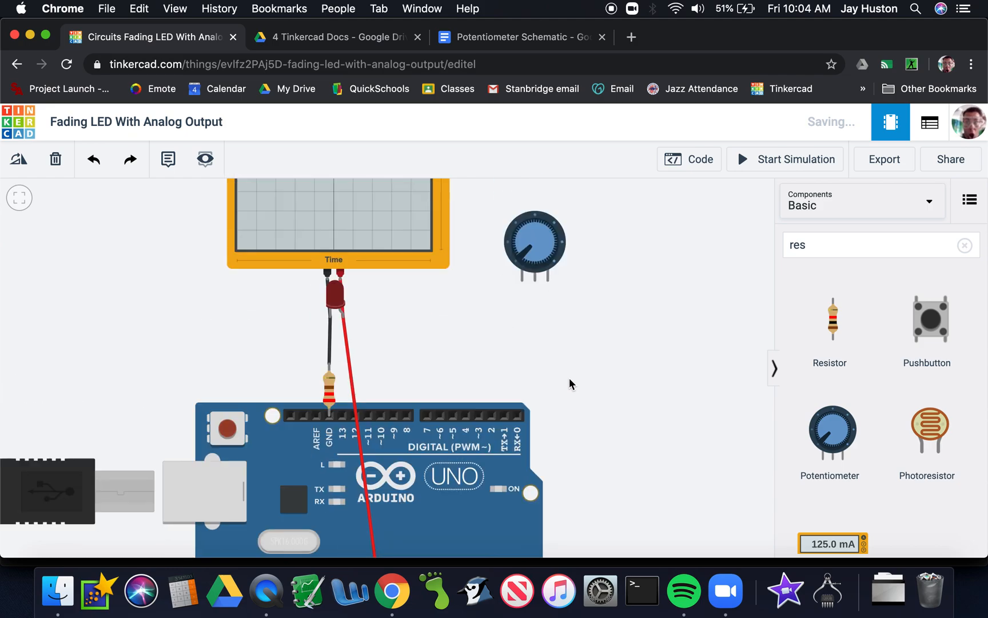
scroll(570, 398, "up", 4)
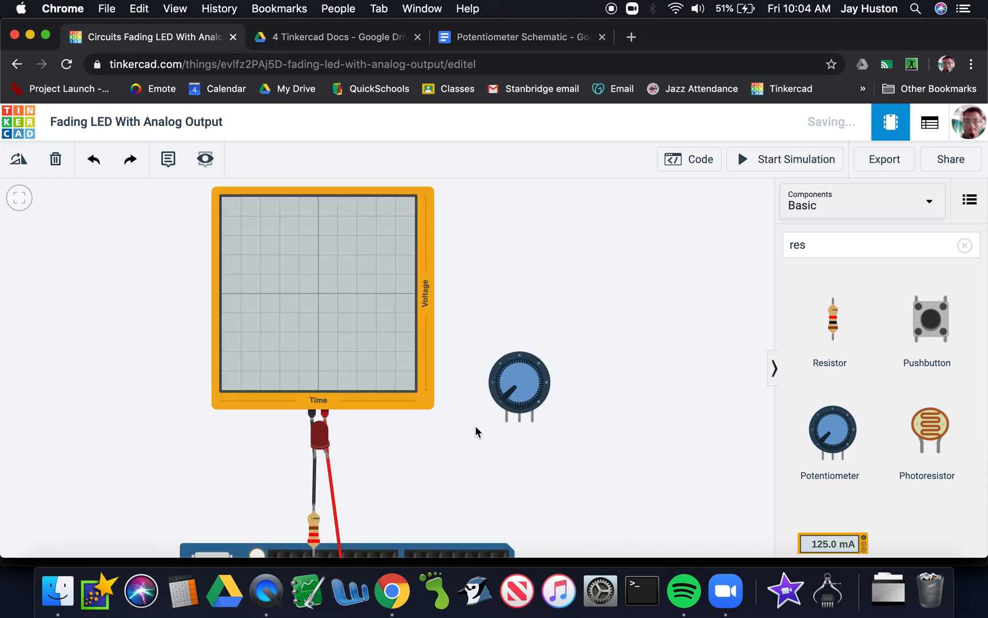
left_click(768, 159)
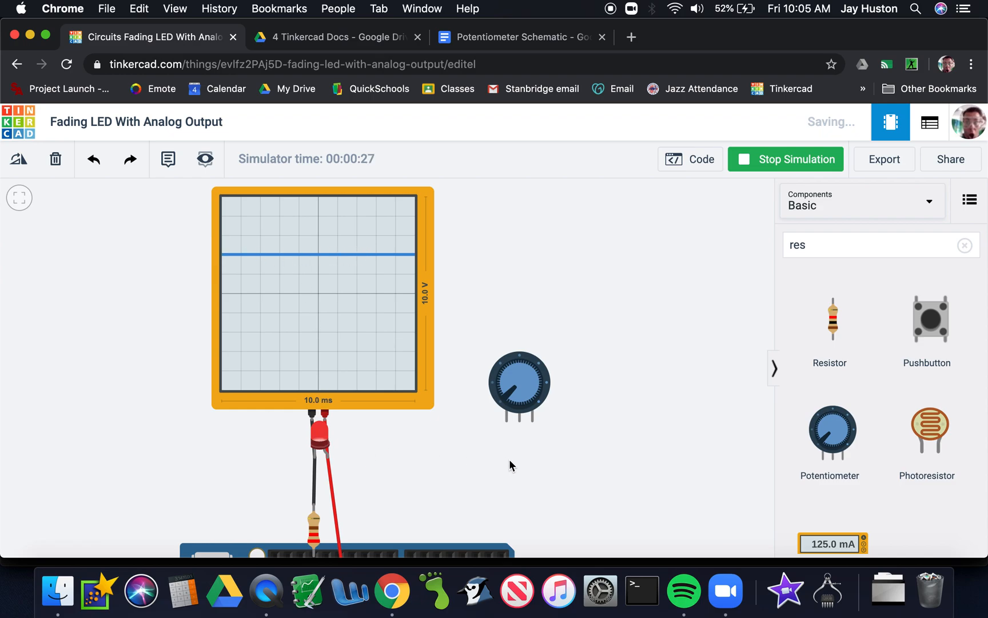
left_click(771, 160)
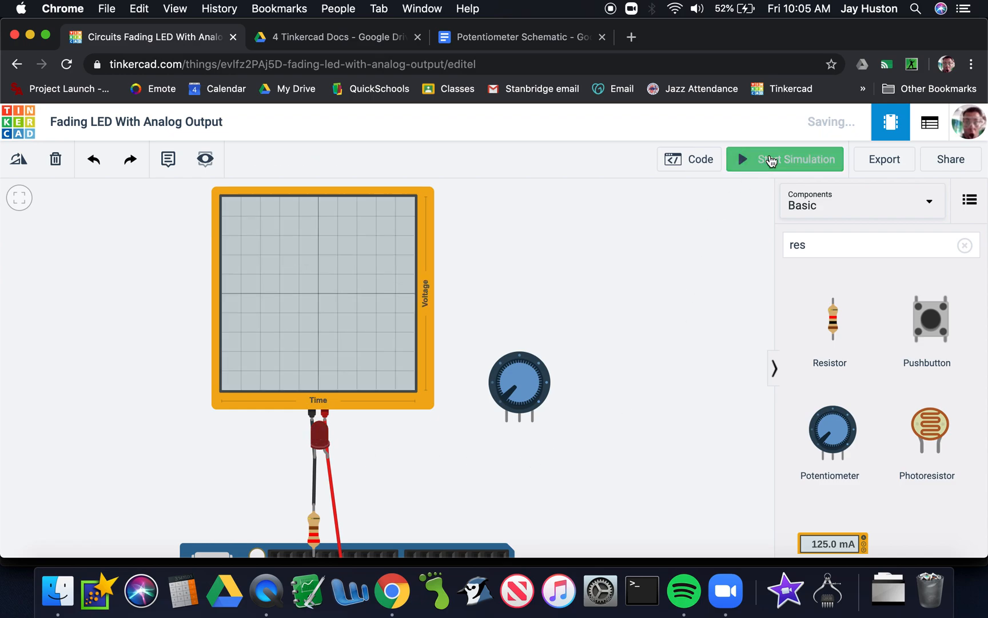
Step: Delete the red wire between the LED's anode and the Arduino's 5V pin
left_click(333, 497)
key("Delete")
Step: Rotate the potentiometer 90 degrees clockwise so its terminals face the LED, and place it just above the Arduino
left_click(533, 387)
key("r")
key("r")
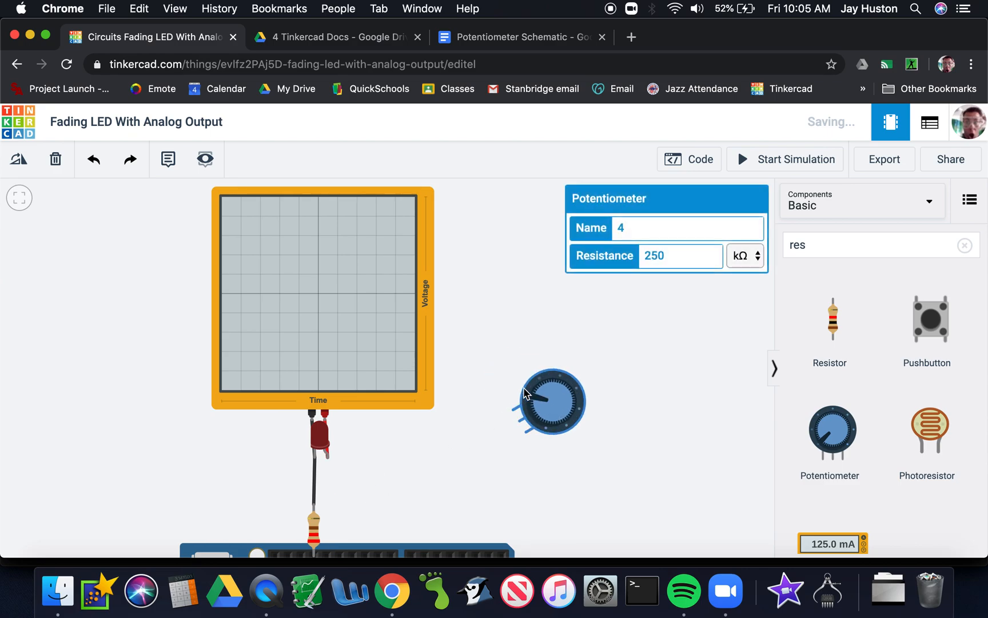
key("r")
left_click_drag(568, 416, 466, 495)
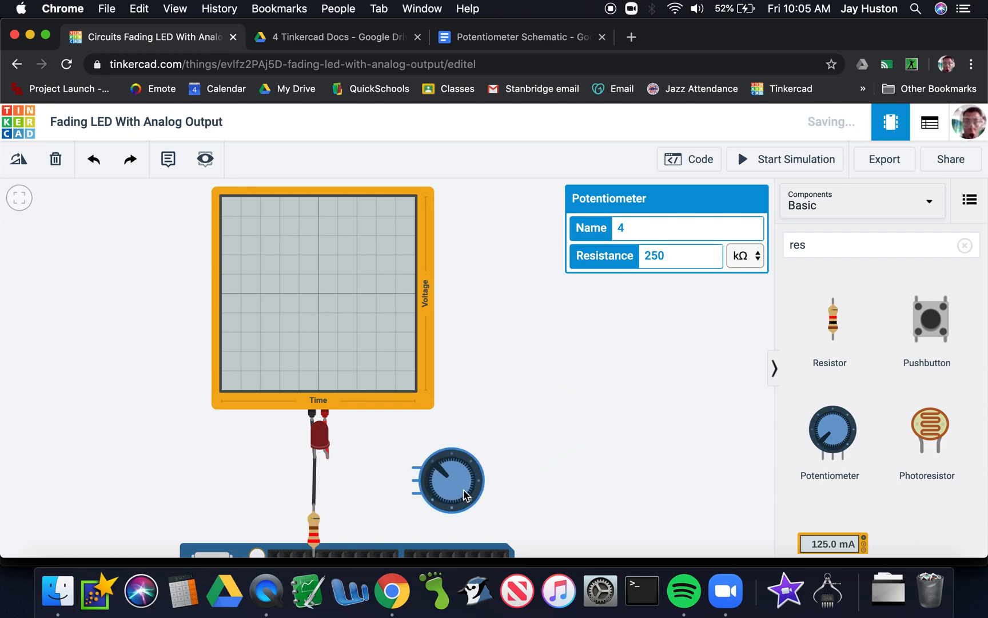
left_click_drag(600, 478, 584, 247)
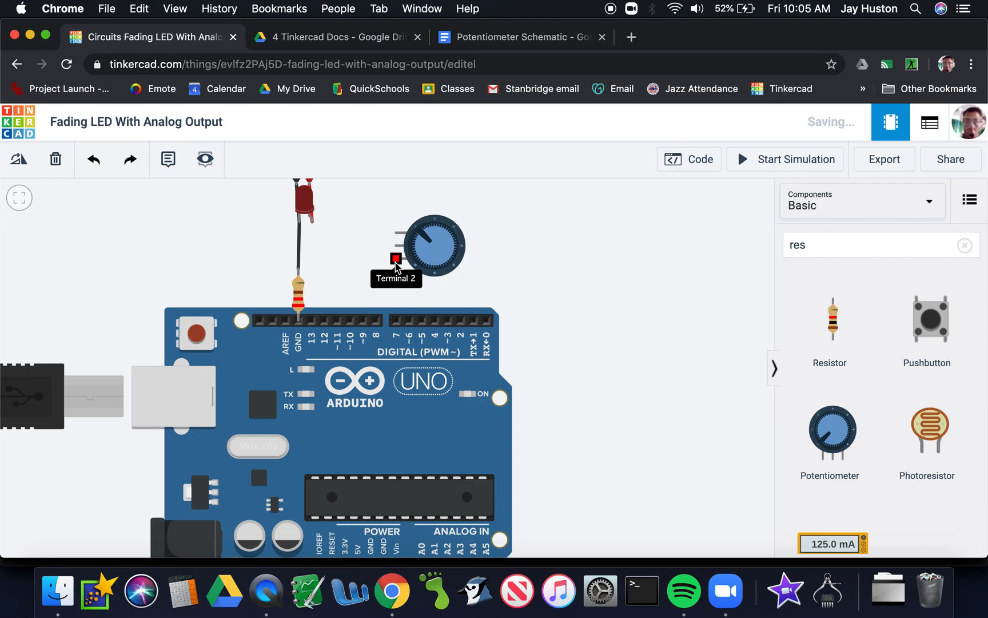
left_click(395, 264)
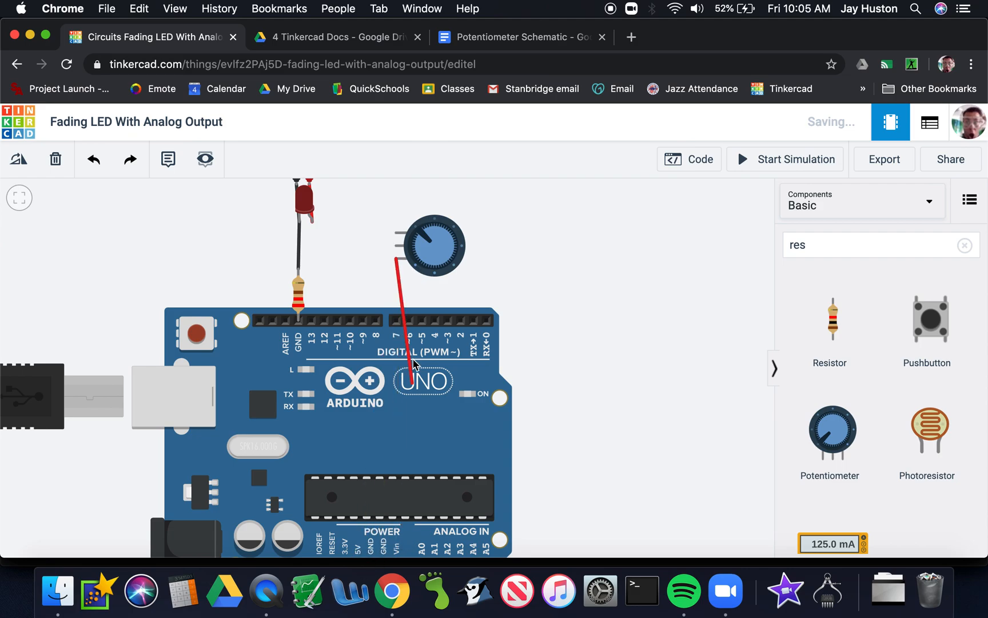
left_click(400, 247)
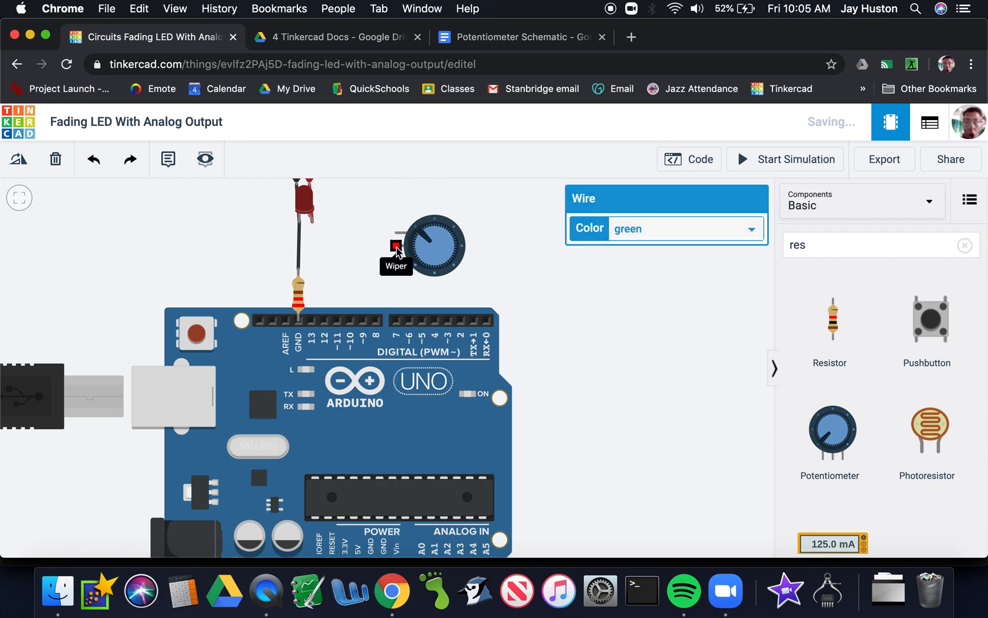
left_click(563, 313)
Step: Connect the potentiometer's Terminal 2 to the Arduino's 5V pin with a red wire
scroll(569, 408, "down", 3)
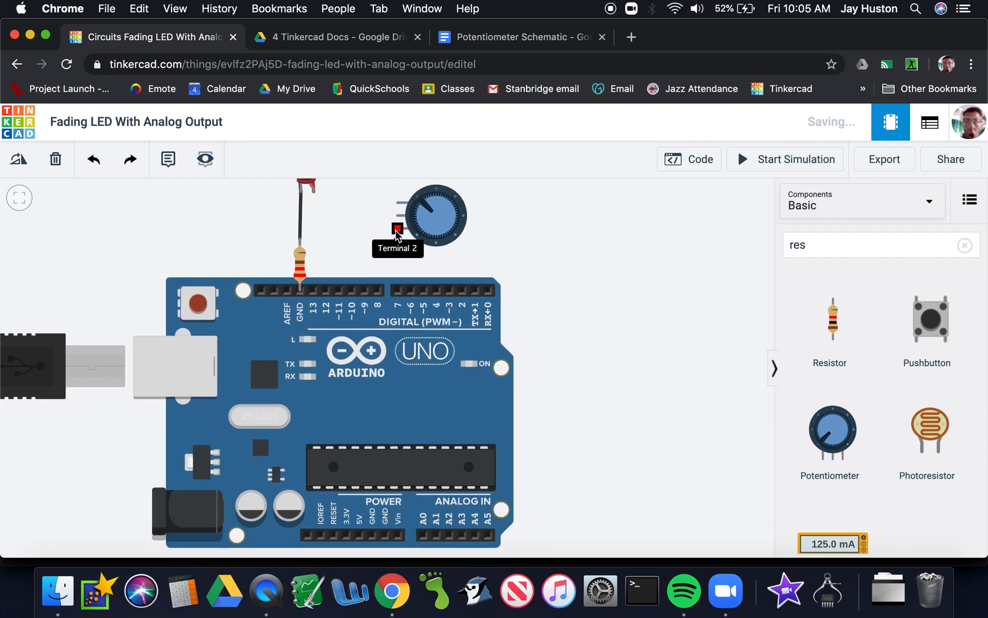
left_click(397, 230)
left_click(359, 536)
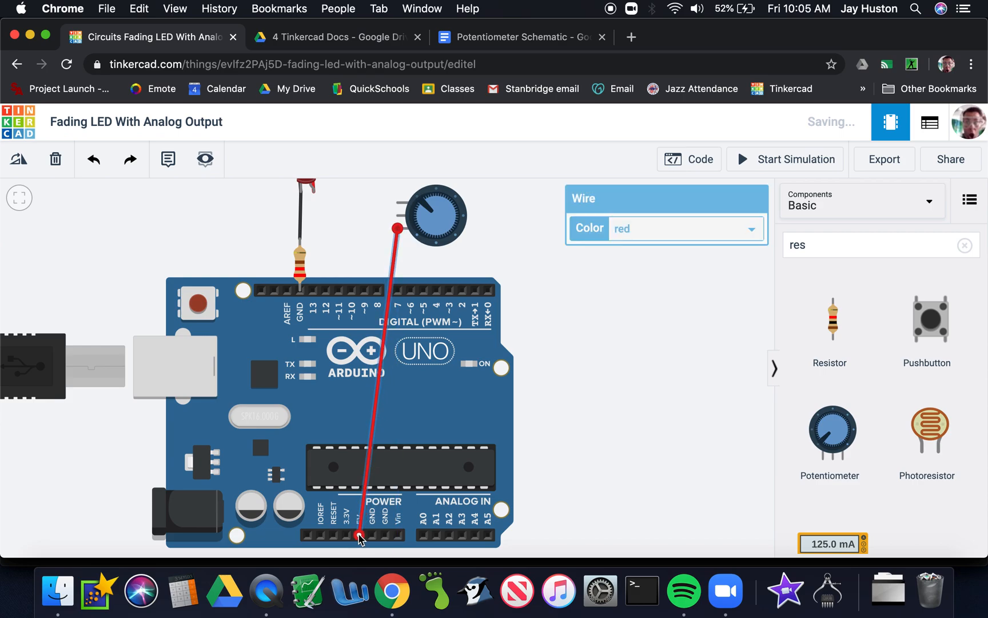
left_click(606, 376)
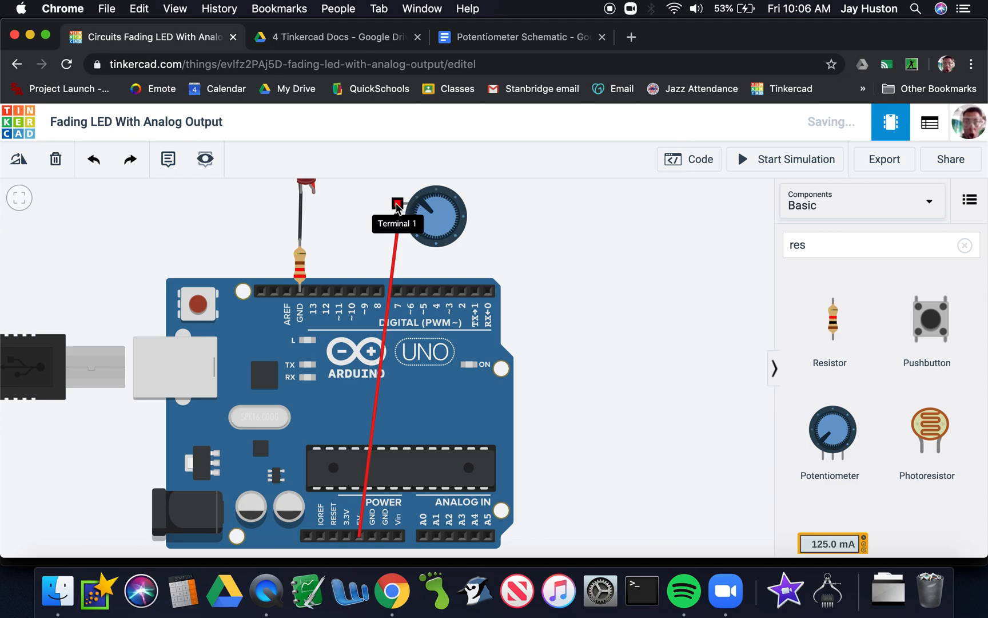
Step: Connect the potentiometer's Terminal 1 to the Arduino's GND pin beside AREF with a black wire
left_click(397, 204)
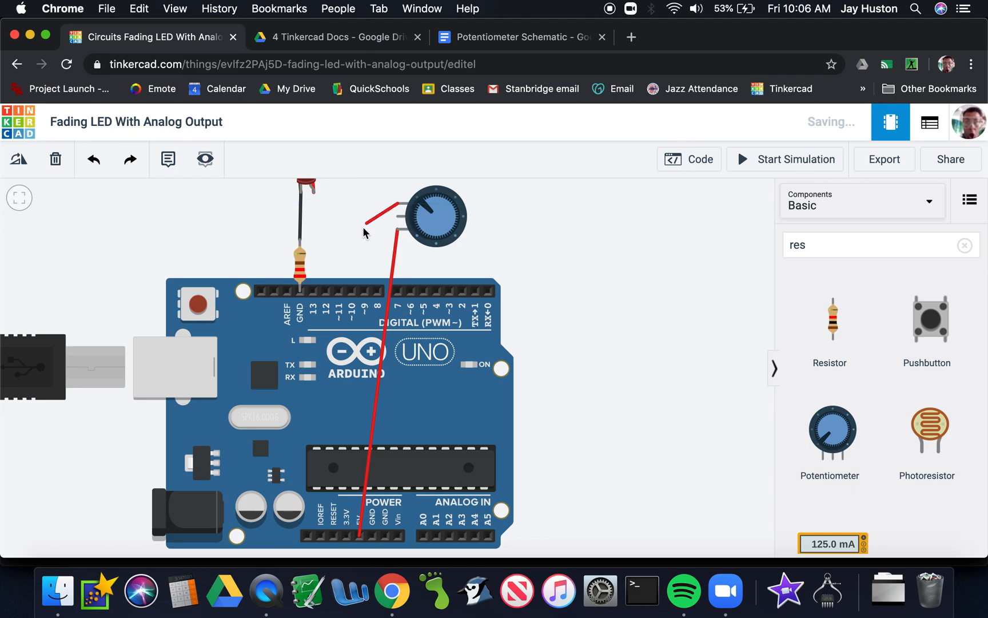
left_click(299, 293)
key("1")
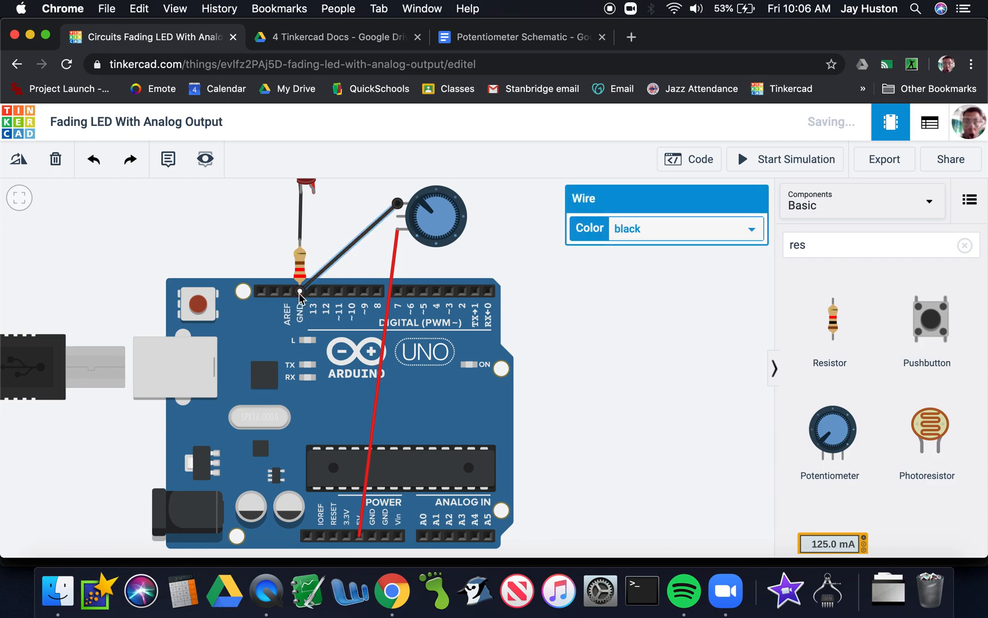
left_click(470, 262)
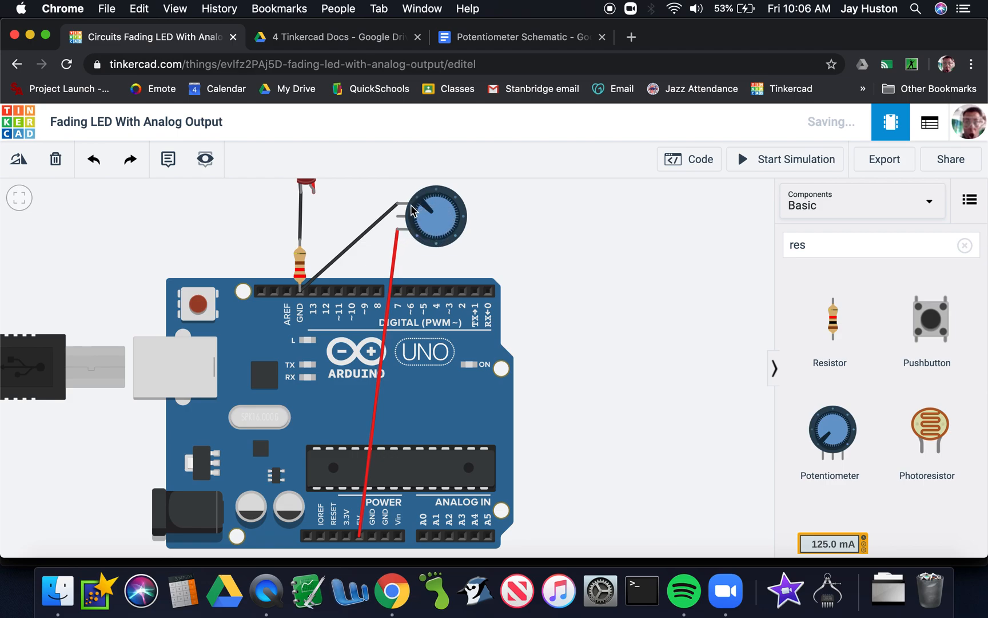
Step: Connect the potentiometer's wiper to the LED's anode with a red wire
left_click_drag(537, 226, 568, 372)
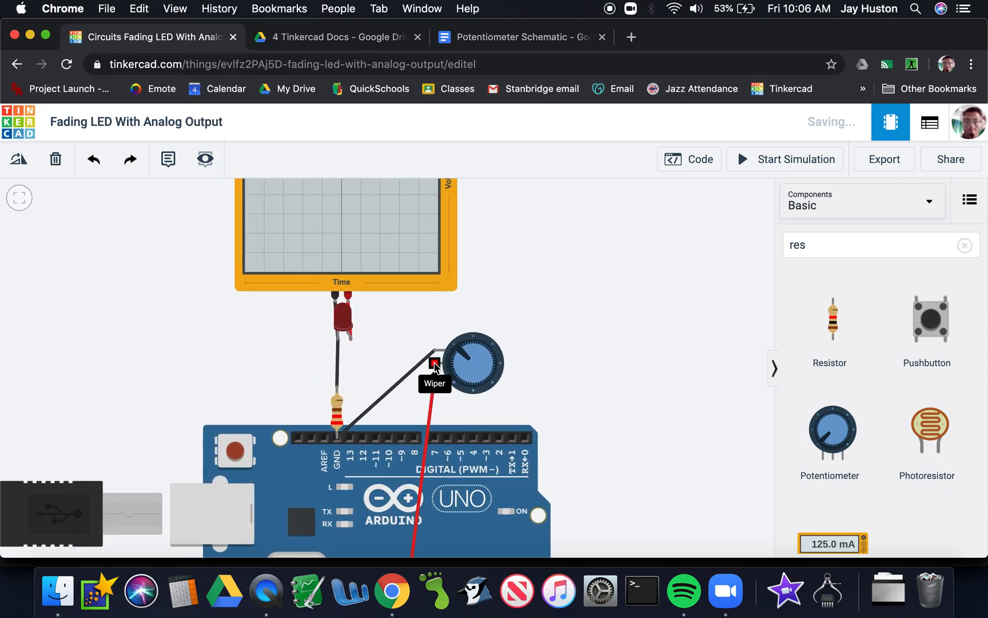
left_click(435, 365)
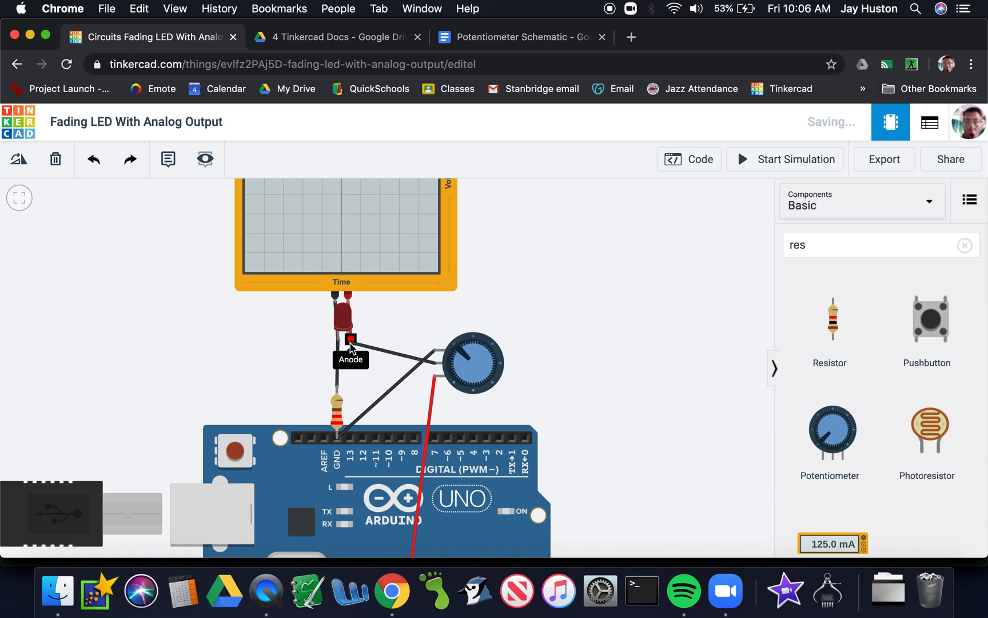
left_click(351, 340)
key("2")
left_click(675, 402)
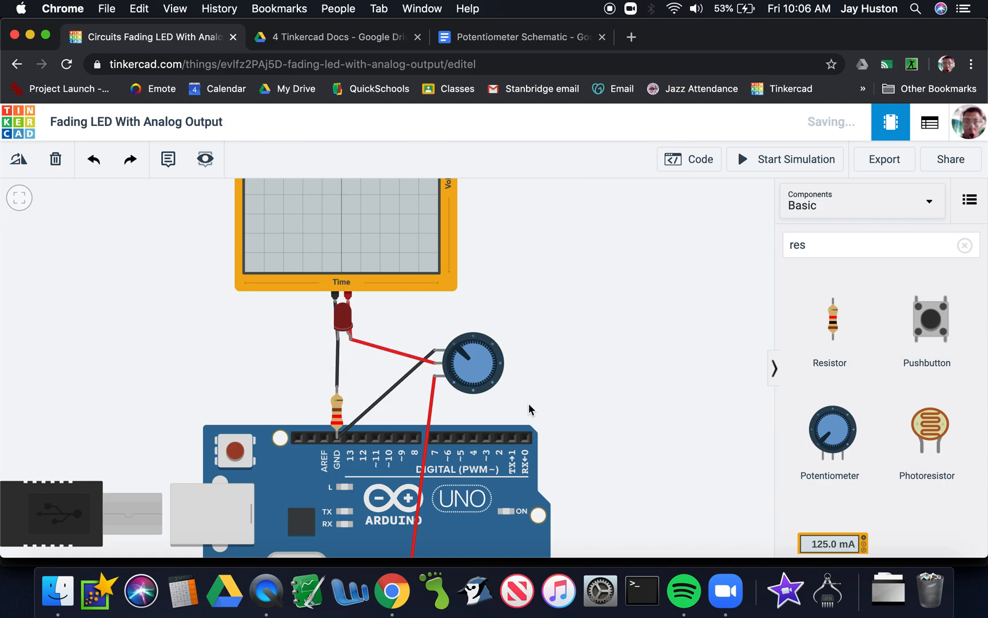
Step: Start the simulation of the potentiometer circuit with the oscilloscope, LED and potentiometer in view
left_click_drag(618, 437, 640, 358)
scroll(639, 358, "down", 5)
scroll(639, 358, "up", 3)
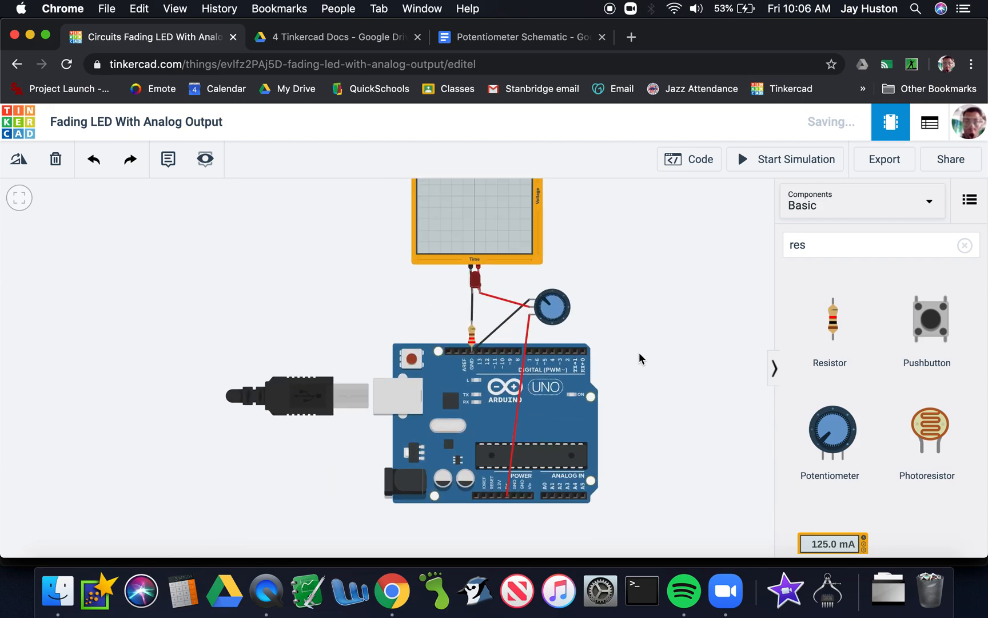
left_click_drag(624, 353, 533, 348)
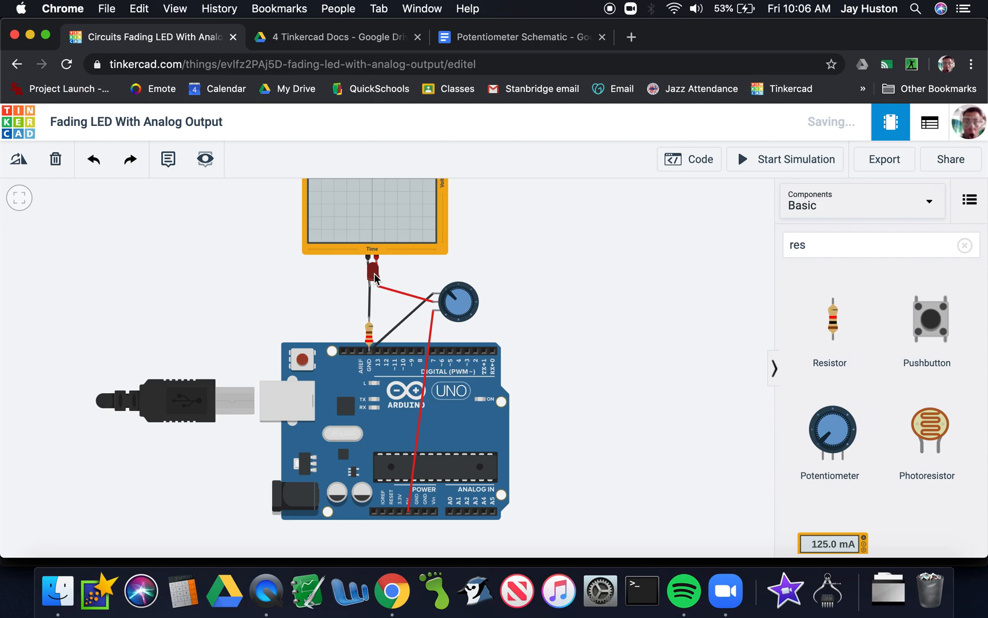
left_click_drag(579, 300, 609, 397)
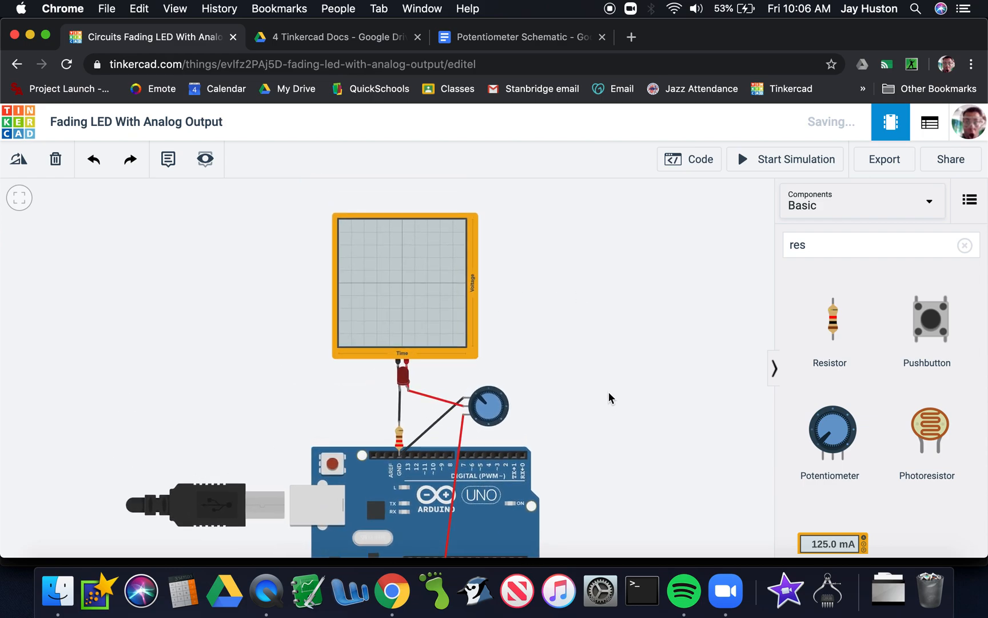
scroll(609, 390, "up", 5)
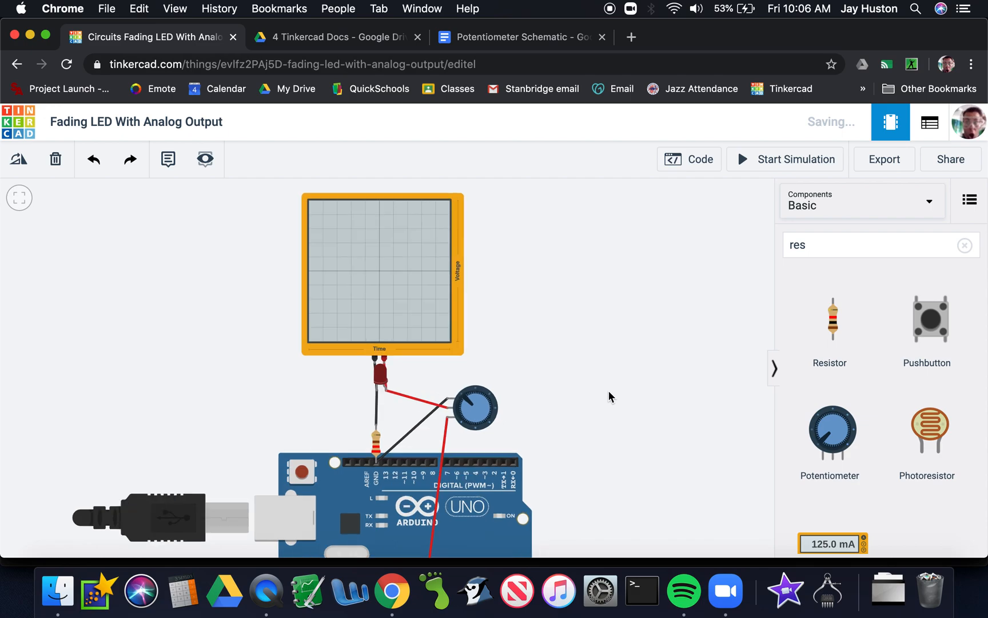
scroll(608, 391, "down", 4)
scroll(609, 390, "up", 1)
left_click_drag(530, 335, 603, 430)
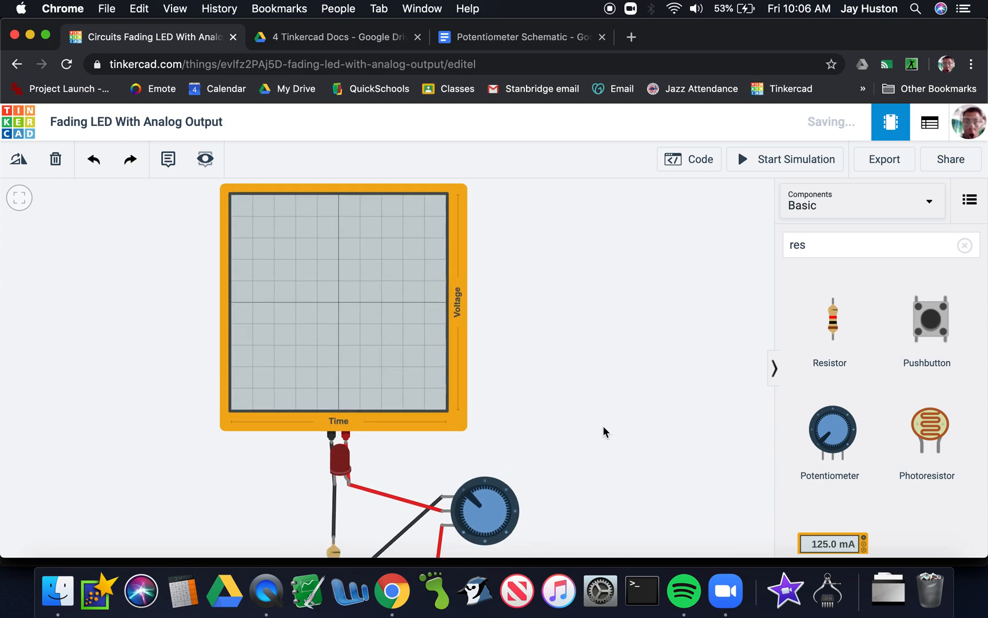
left_click(746, 160)
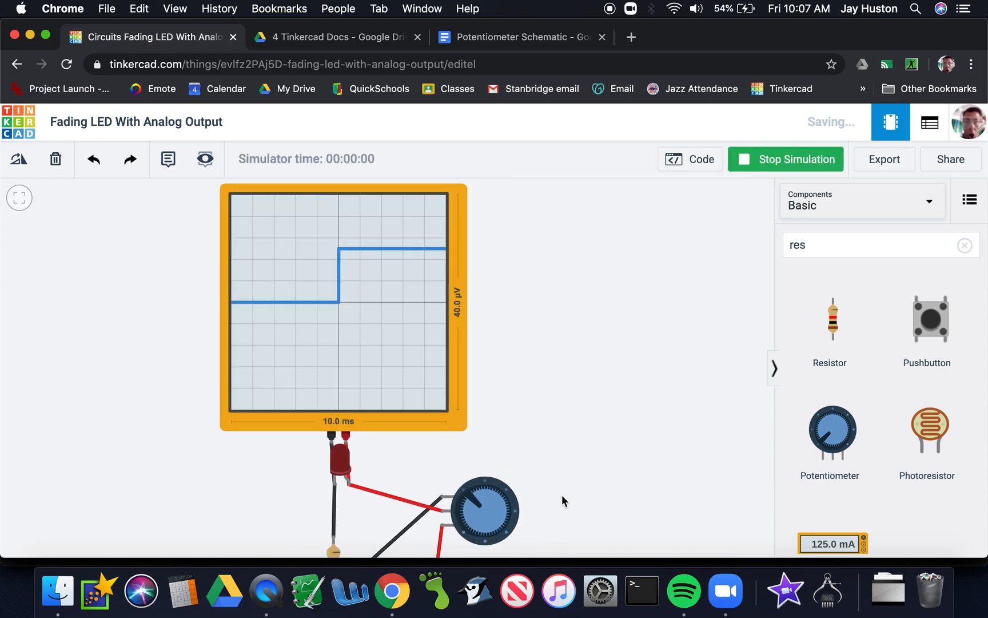
Step: Examine the LED's voltage trace and the oscilloscope's time-per-division setting while the simulation runs
left_click_drag(562, 496, 564, 464)
left_click_drag(566, 338, 566, 351)
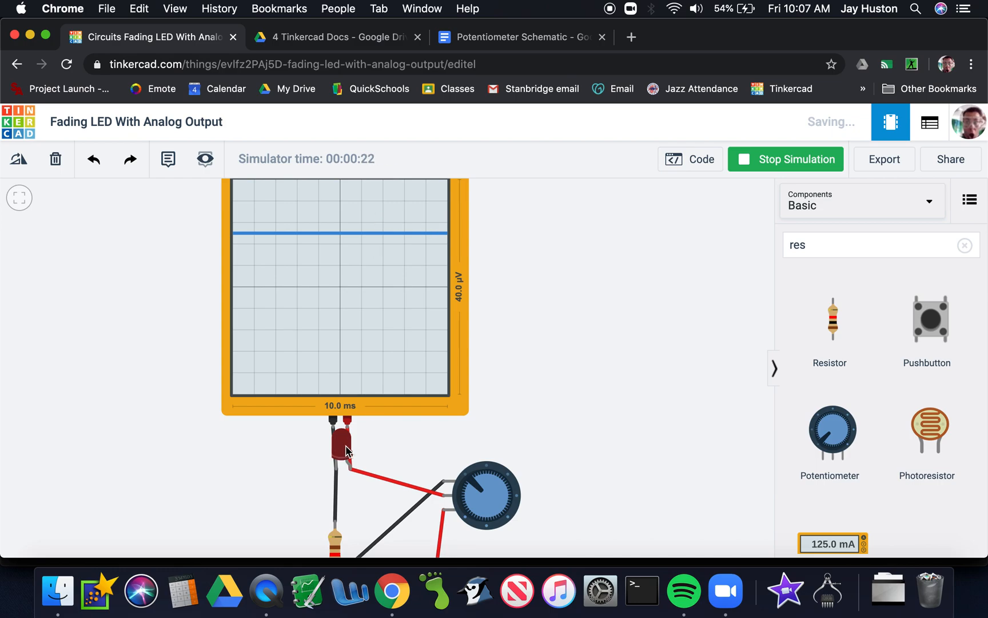
left_click(462, 293)
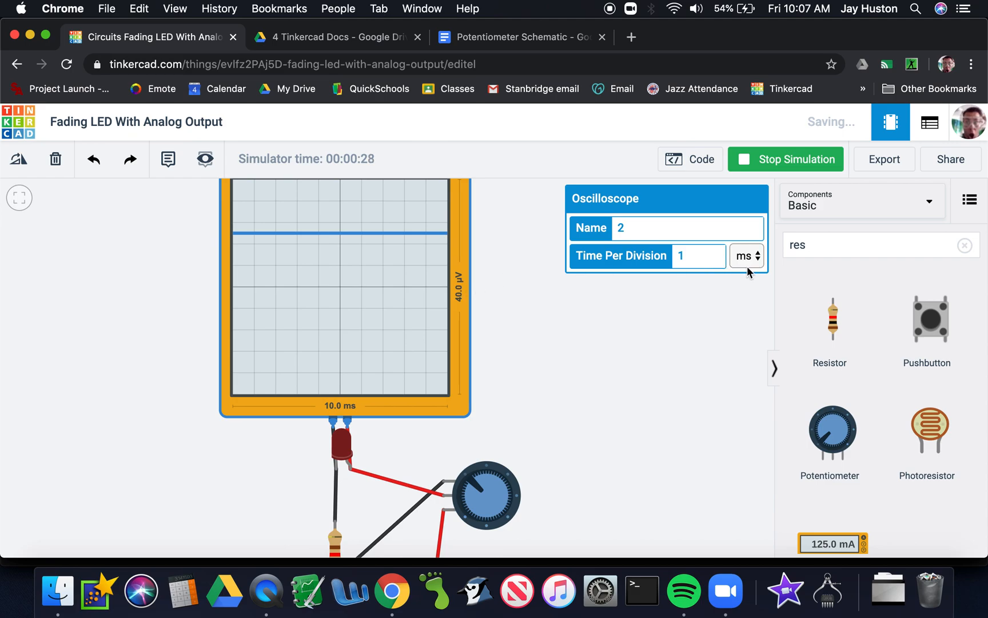
left_click(497, 322)
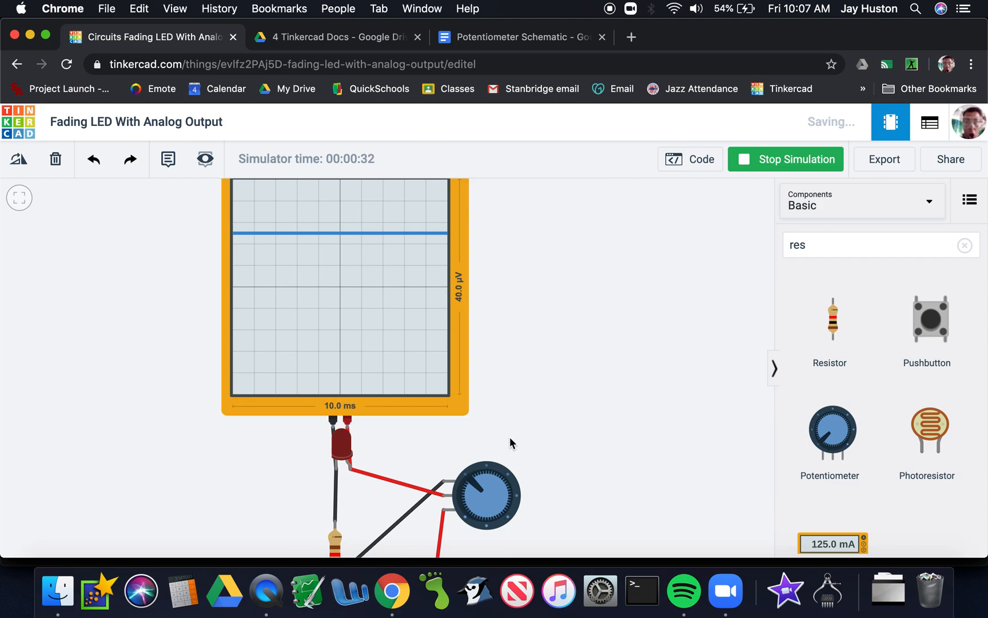
Step: Turn the potentiometer's knob slightly clockwise and check the LED's voltage trace on the oscilloscope
left_click_drag(472, 478, 481, 478)
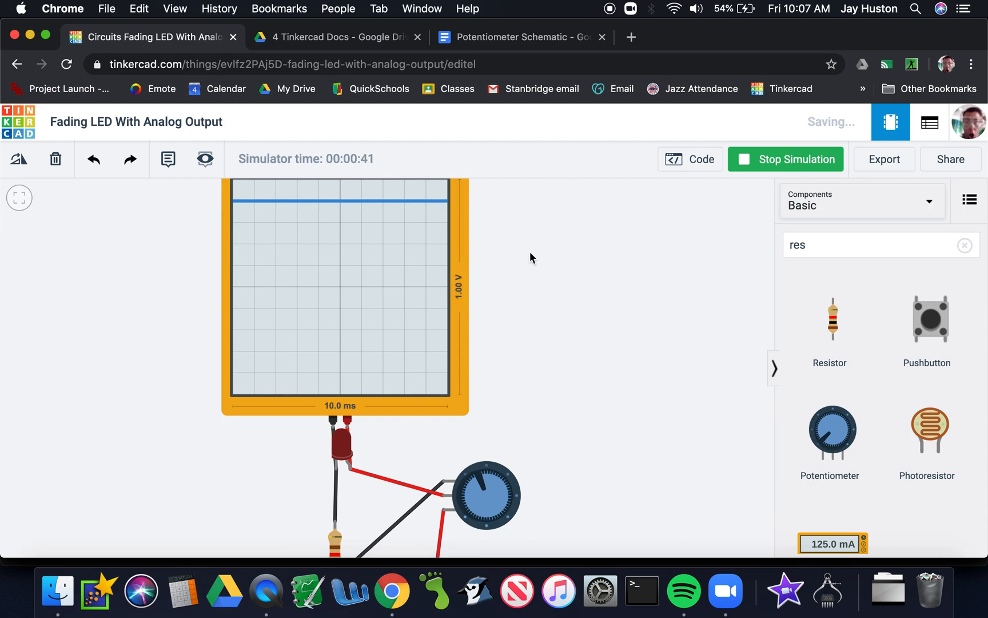
left_click_drag(529, 255, 530, 267)
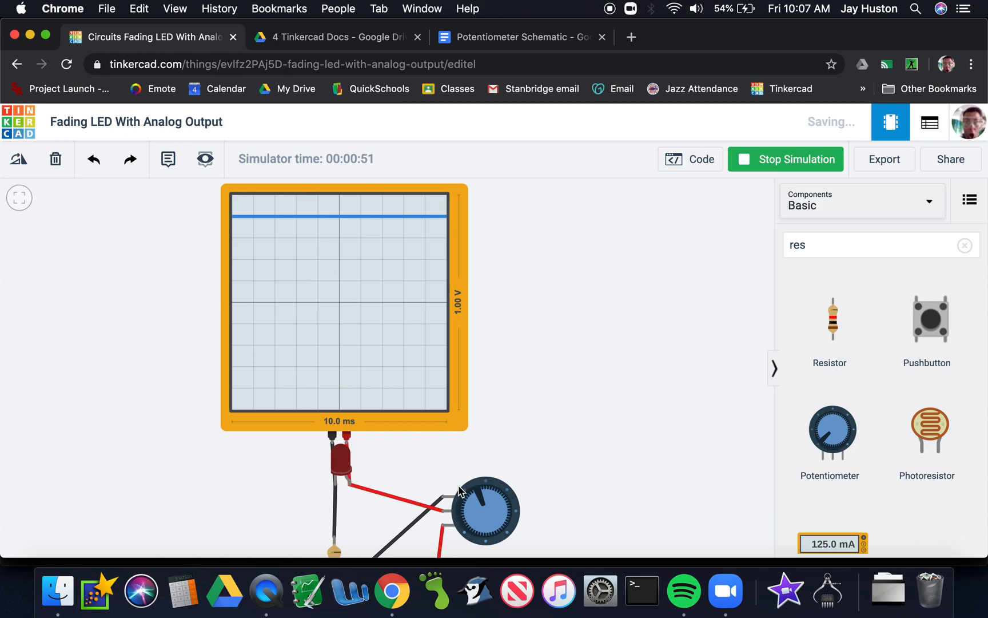
Step: Turn the running potentiometer's knob through several positions to the lower-left stop, checking the LED's voltage trace on the oscilloscope at each
mouse_move(479, 495)
left_mouse_down()
mouse_move(471, 502)
mouse_move(478, 495)
left_mouse_up()
left_click_drag(481, 498, 504, 509)
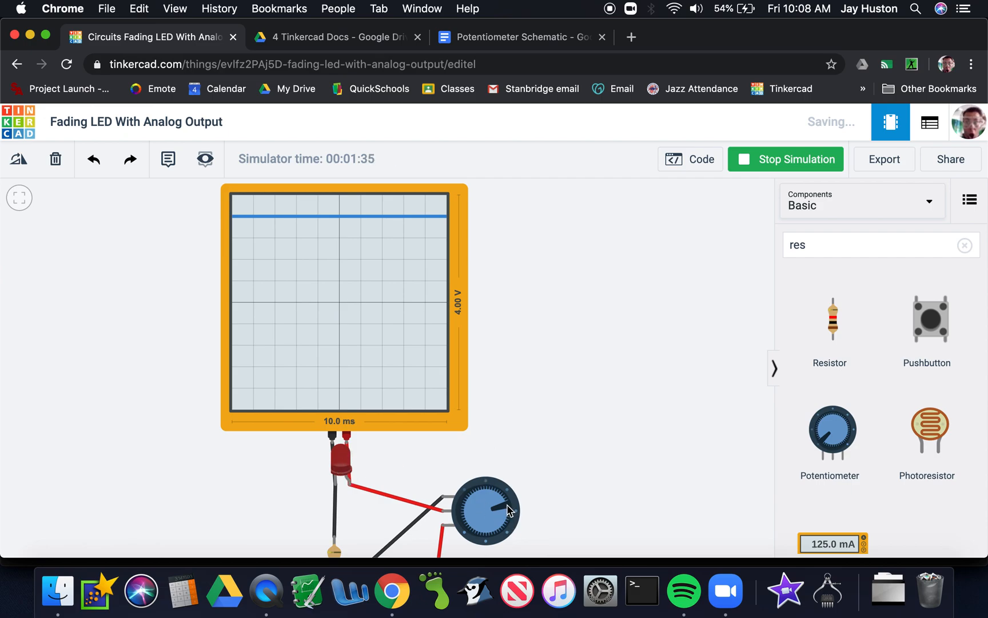
left_click_drag(507, 510, 483, 498)
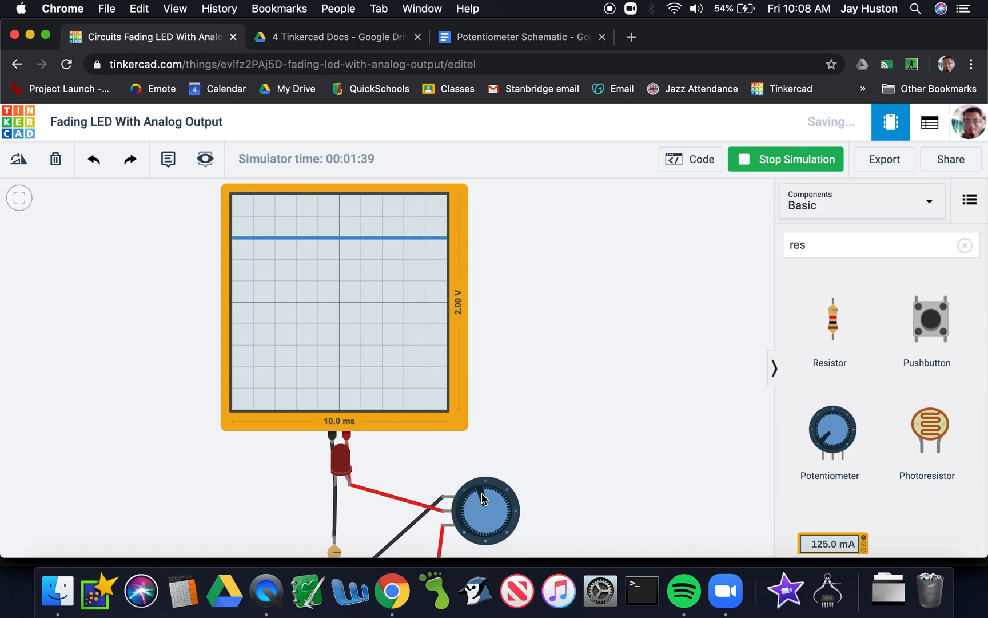
mouse_move(484, 499)
left_mouse_down()
mouse_move(513, 508)
mouse_move(501, 539)
mouse_move(487, 539)
left_mouse_up()
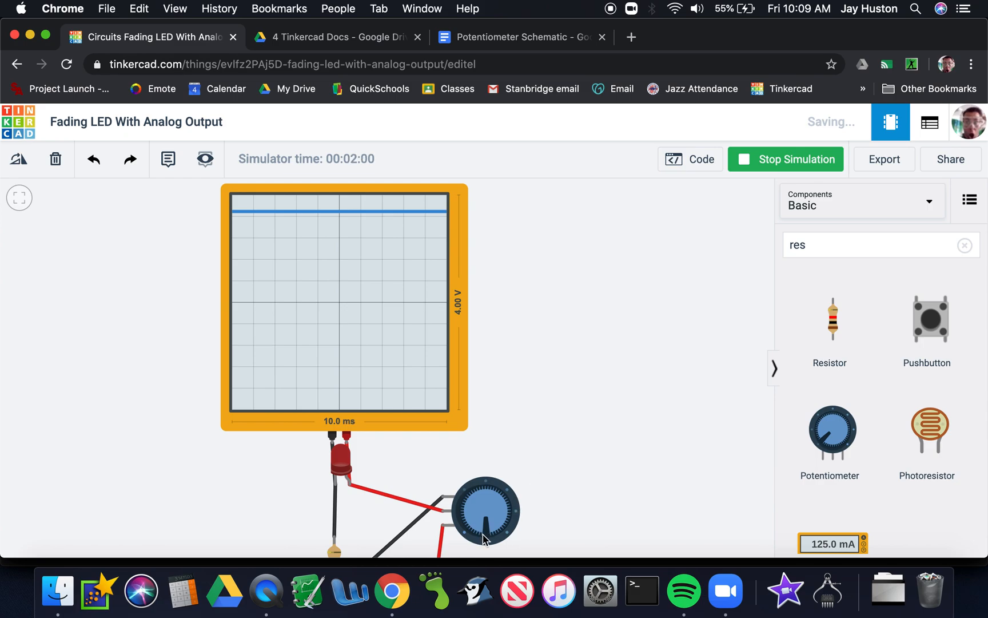
left_click_drag(485, 537, 458, 525)
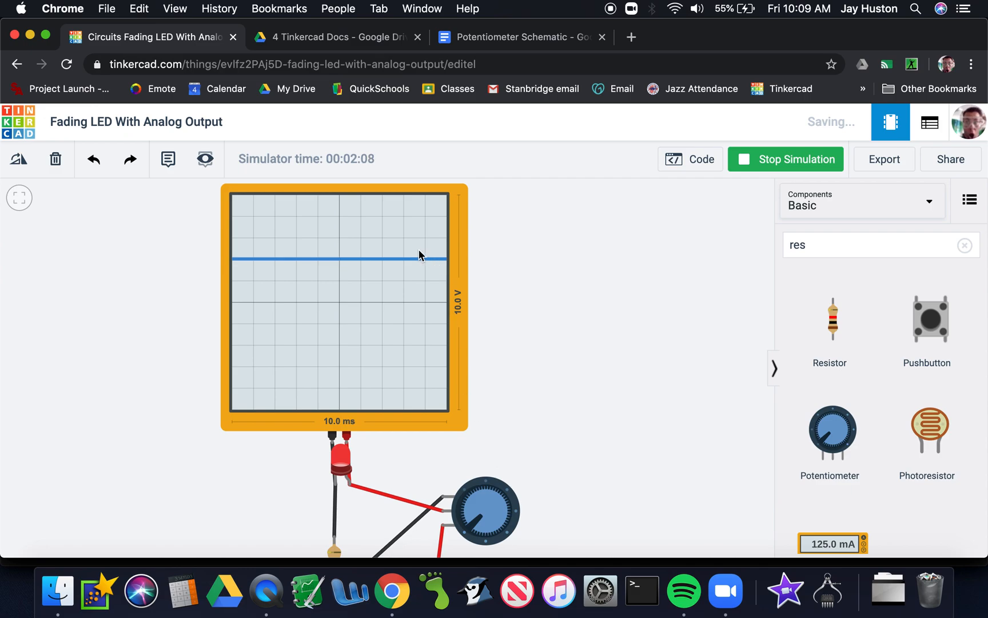
Step: Turn the potentiometer's knob back in stages until it points straight up, comparing the LED's brightness and voltage trace
mouse_move(468, 520)
left_mouse_down()
mouse_move(446, 533)
mouse_move(462, 534)
left_mouse_up()
mouse_move(473, 533)
left_mouse_down()
mouse_move(489, 534)
mouse_move(464, 522)
mouse_move(478, 499)
mouse_move(461, 506)
mouse_move(469, 493)
mouse_move(501, 493)
mouse_move(465, 503)
mouse_move(492, 526)
mouse_move(466, 503)
mouse_move(460, 519)
left_mouse_up()
left_click_drag(472, 529, 505, 525)
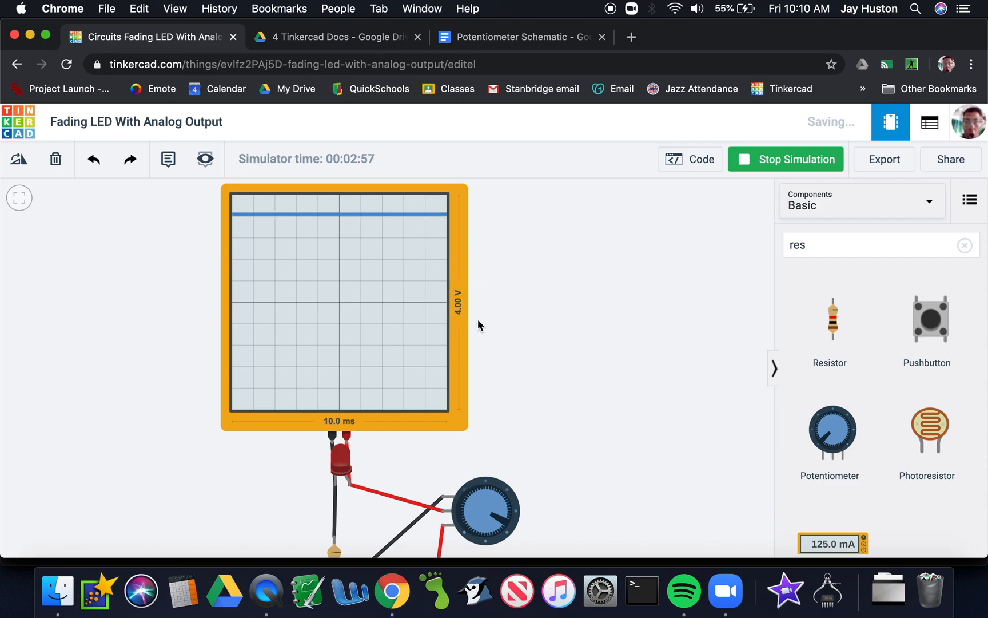
left_click_drag(508, 529, 505, 502)
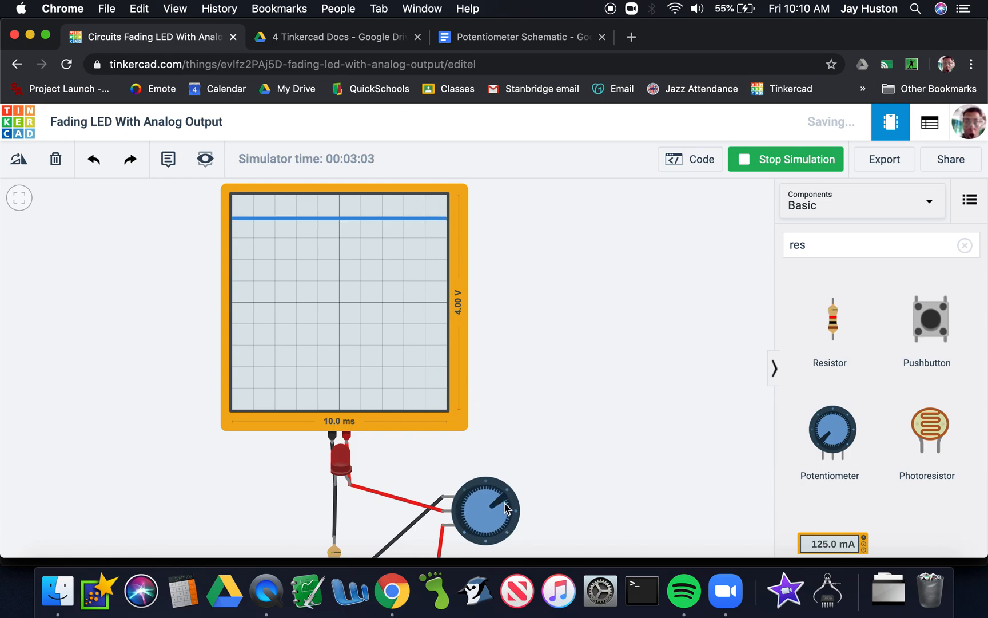
left_click_drag(503, 503, 488, 495)
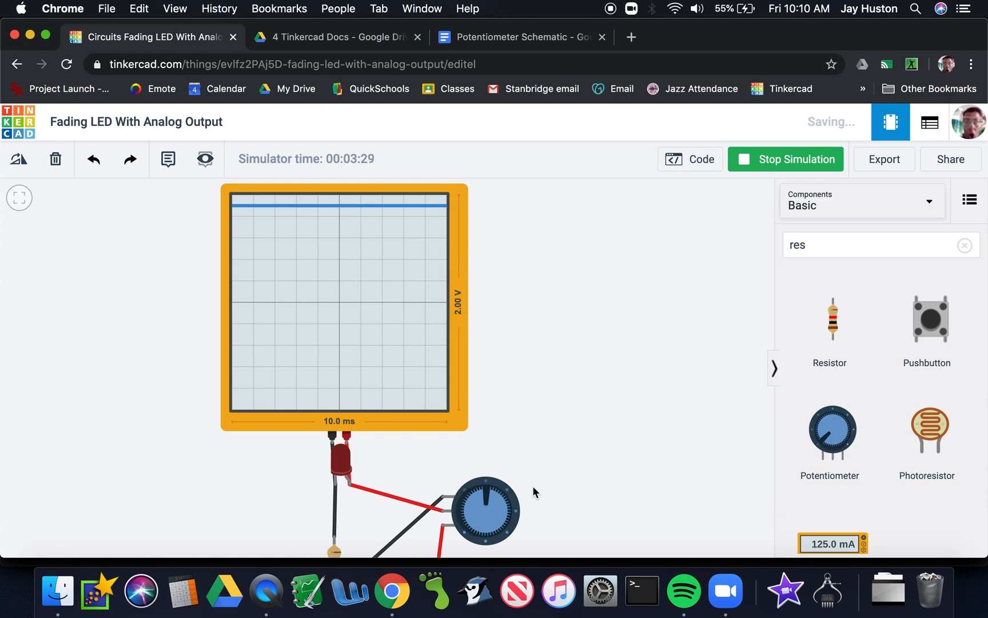
Step: Stop the simulation and delete the potentiometer from the circuit
left_click(753, 170)
scroll(610, 374, "down", 5)
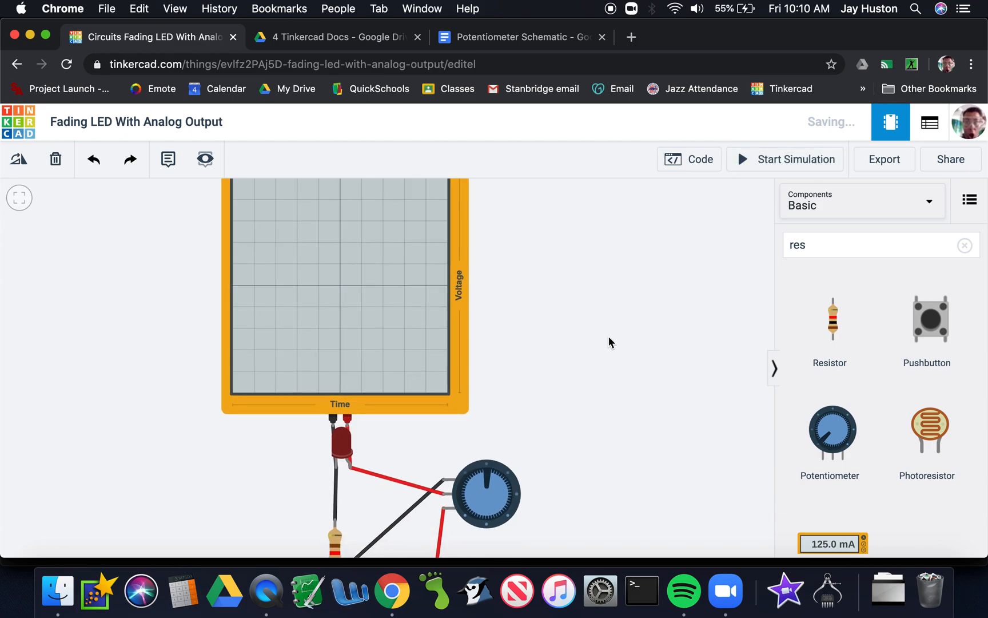
left_click(493, 436)
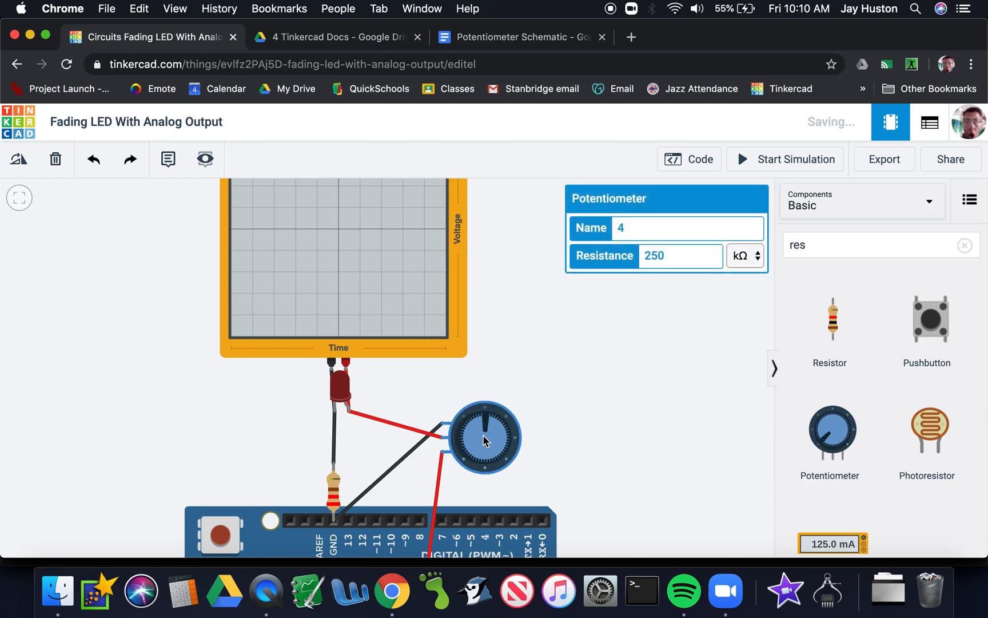
key("Delete")
Step: Connect the LED's anode to the Arduino's digital pin 9 with a red wire
left_click(349, 412)
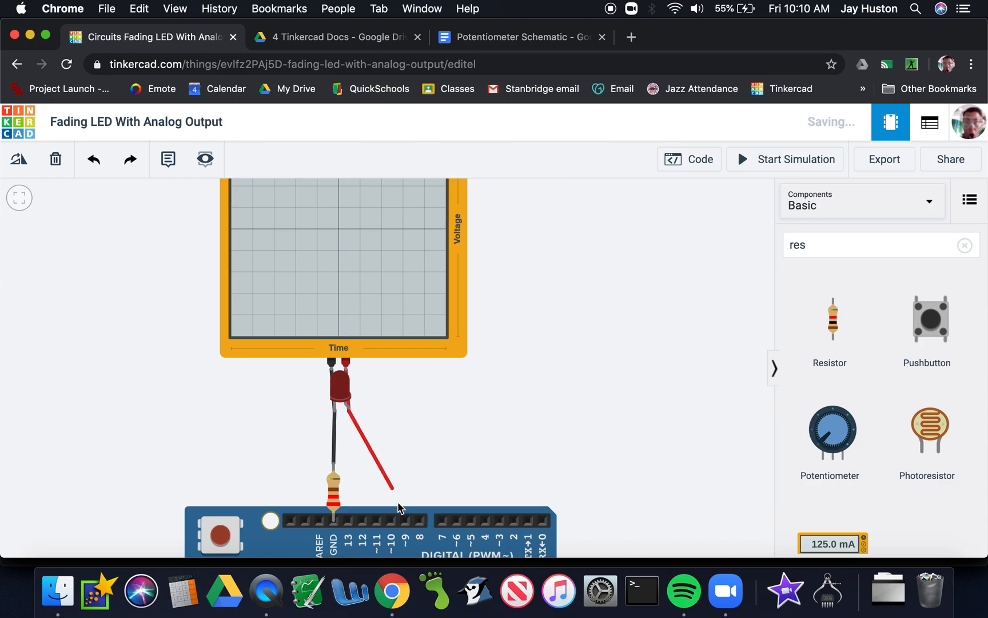
left_click(406, 521)
left_click(545, 366)
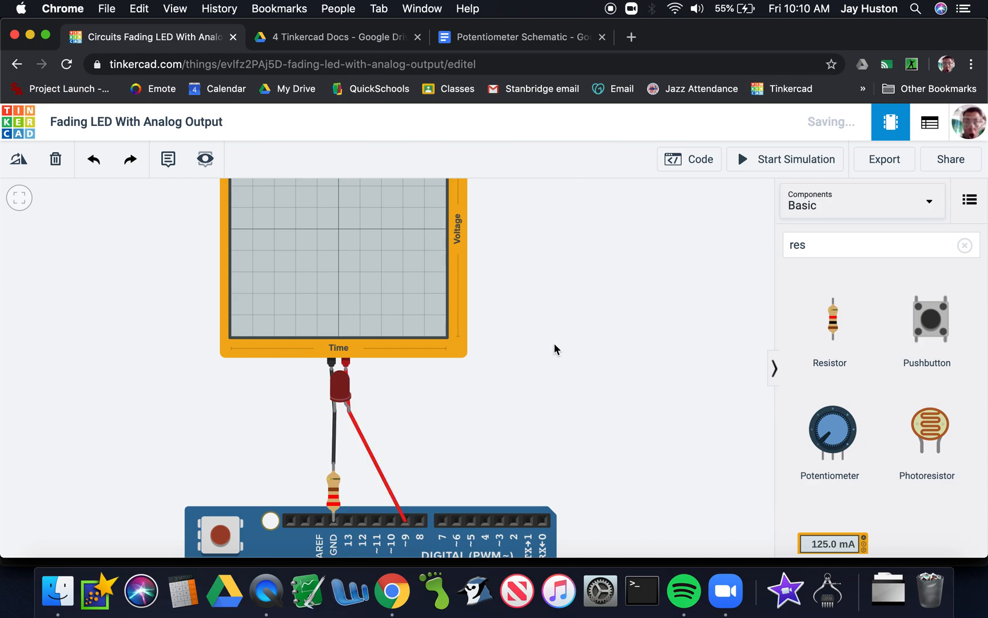
Step: Run the simulation, examine the LED's voltage trace on the oscilloscope with pin 9 driving it, and stop the simulation
left_click(765, 161)
left_click_drag(533, 262, 538, 324)
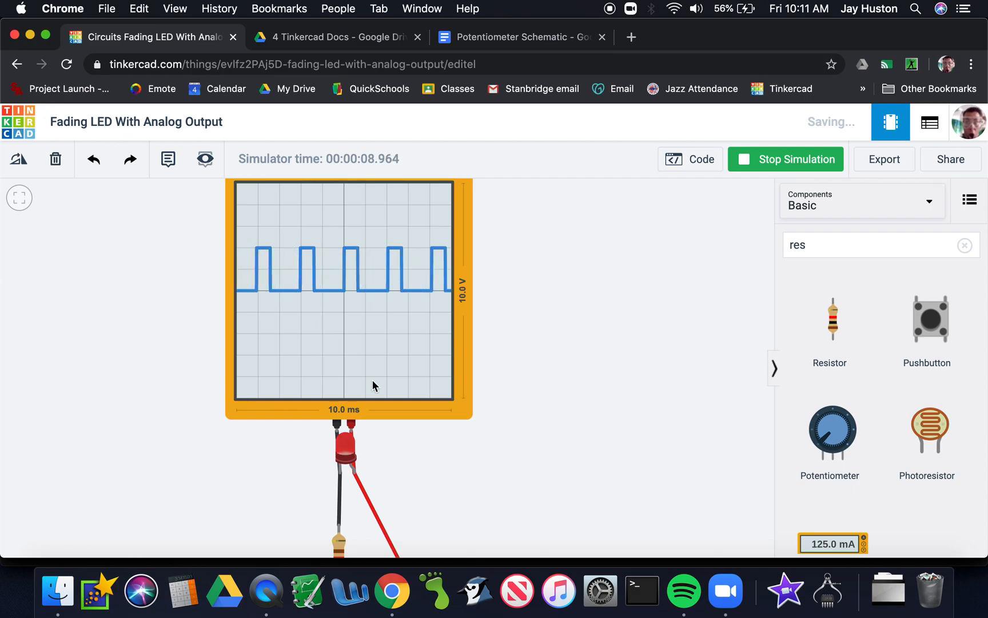
left_click(766, 159)
Step: Add a potentiometer and an RGB LED in the free space beside the circuit, with the potentiometer below and right of the RGB LED
scroll(526, 435, "down", 5)
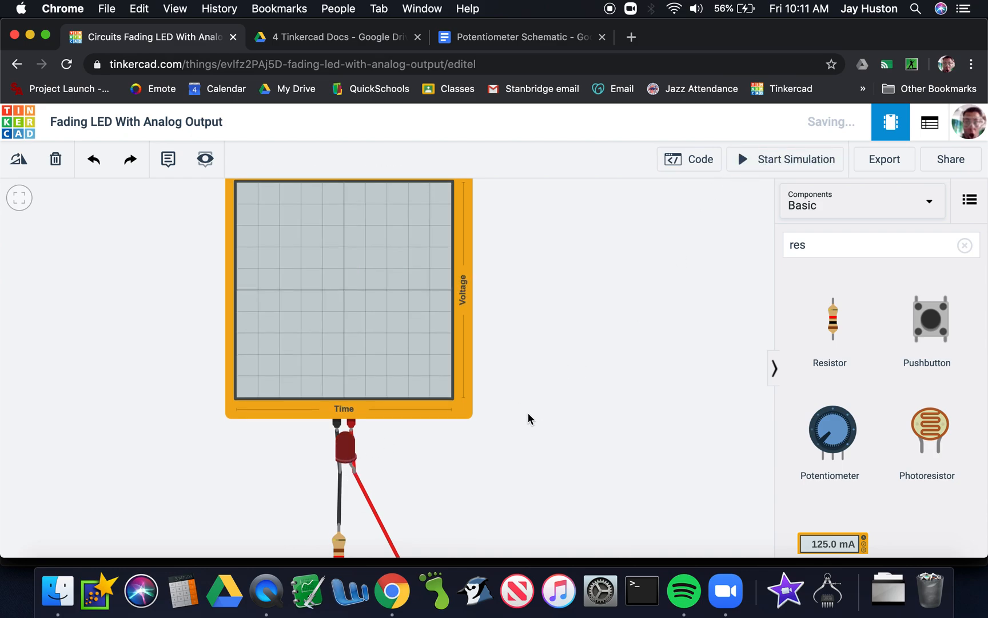
left_click_drag(824, 438, 564, 386)
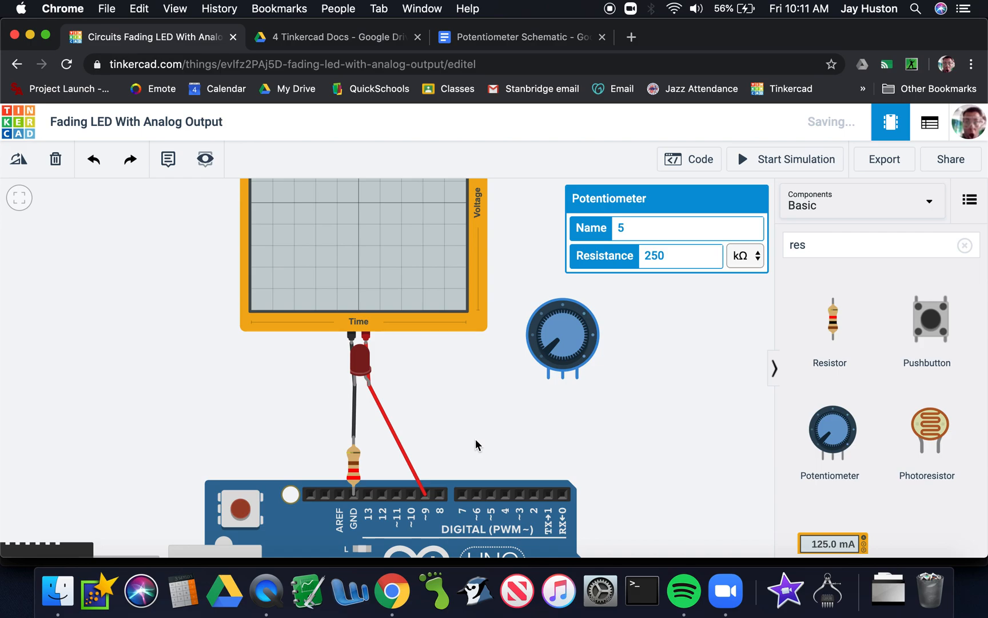
double_click(792, 247)
type("rgb")
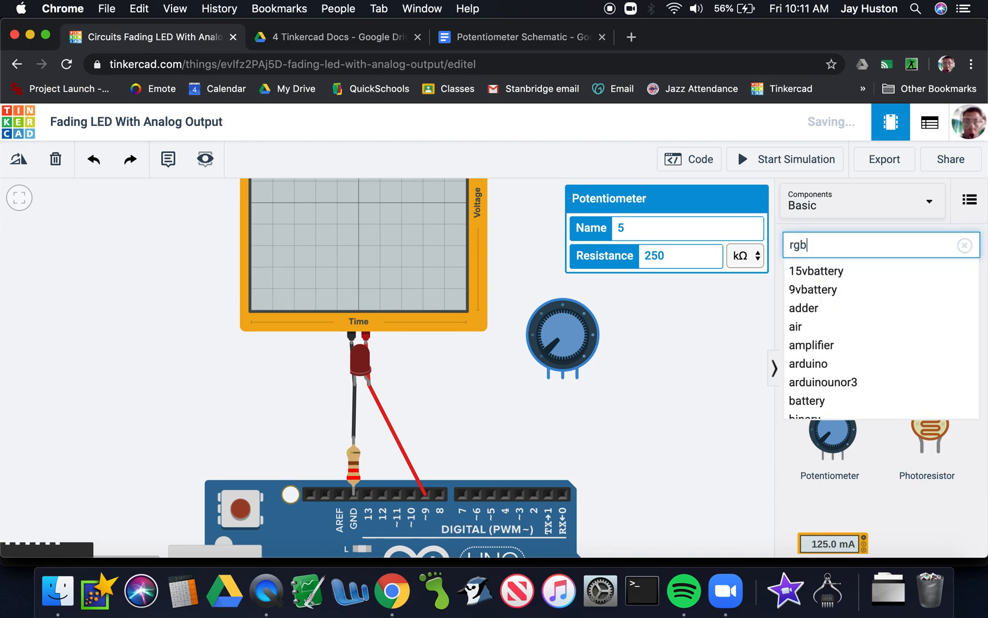
left_click_drag(833, 332, 666, 380)
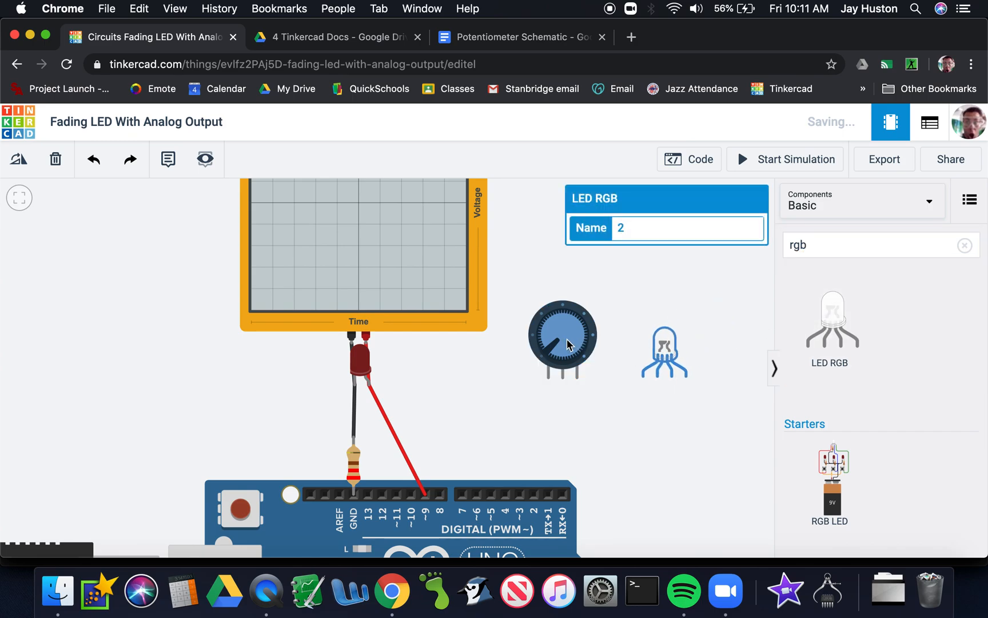
left_click_drag(667, 340, 642, 286)
left_click_drag(558, 327, 710, 396)
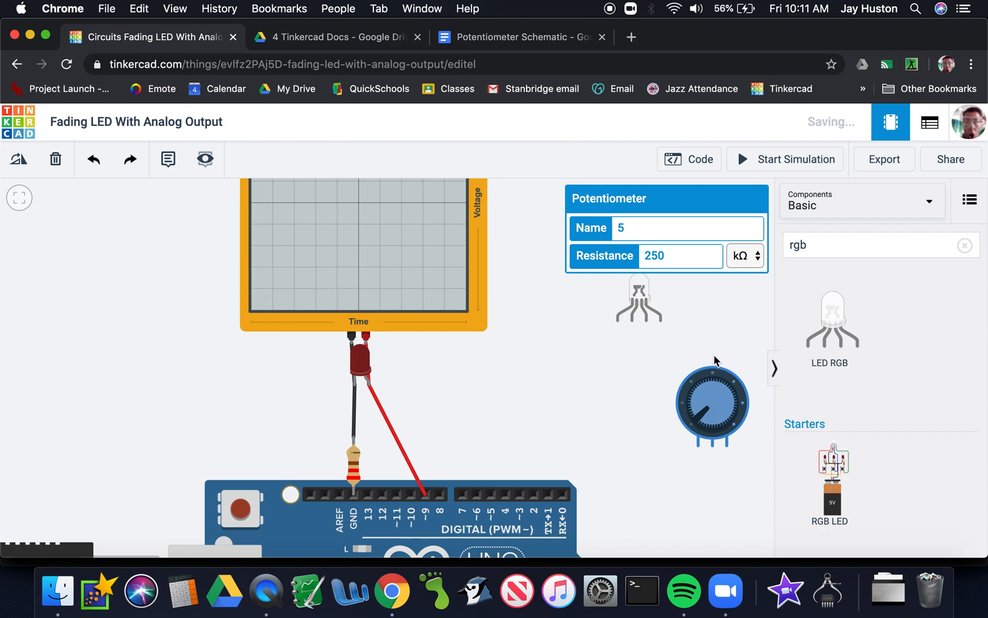
Step: Add two more potentiometers to the left of the first one, forming a row of three below the RGB LED
double_click(796, 243)
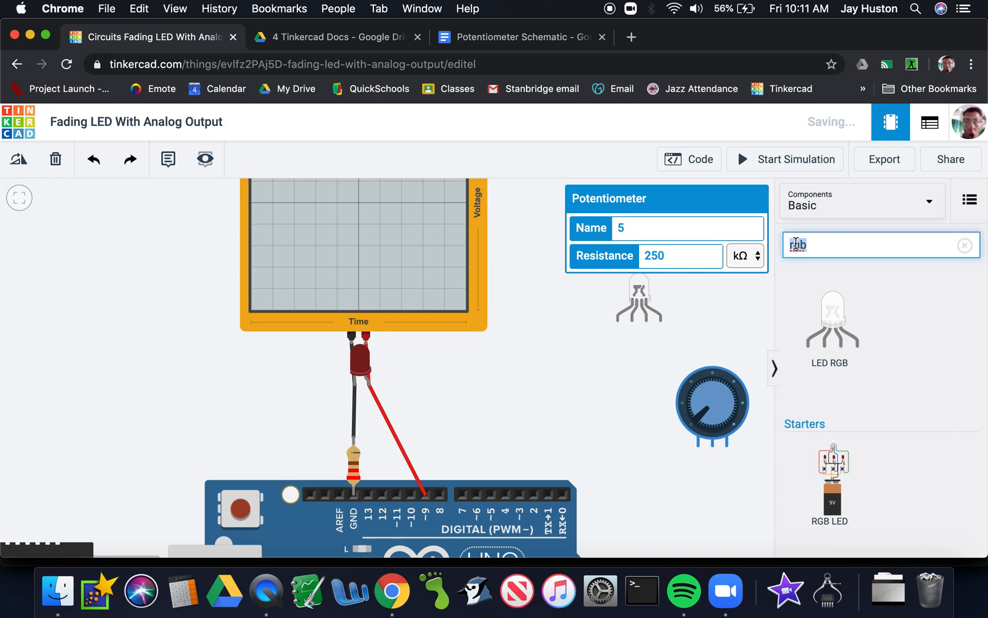
type("pot")
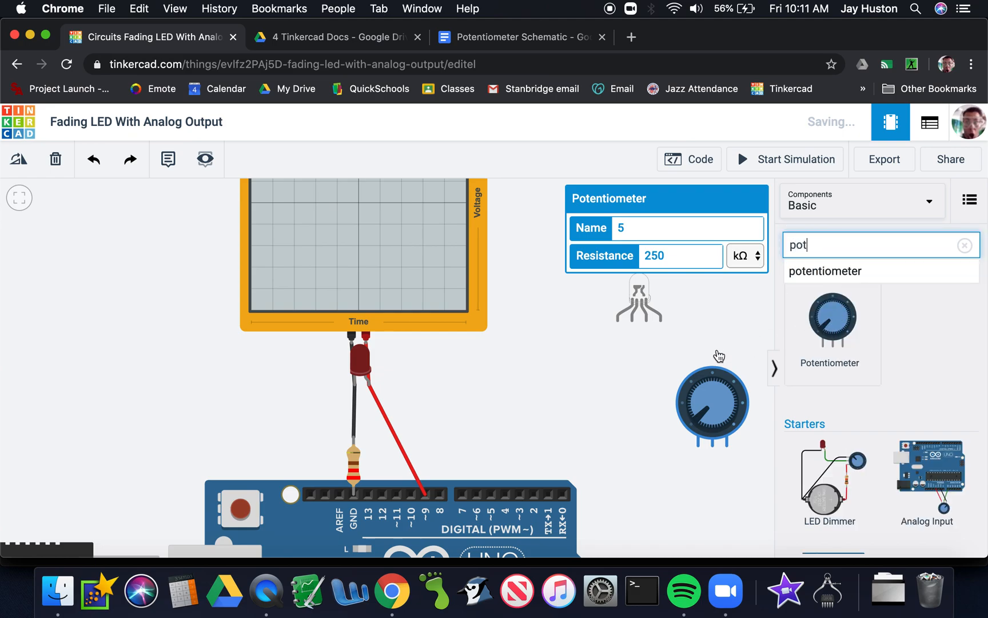
left_click(833, 326)
left_click(637, 441)
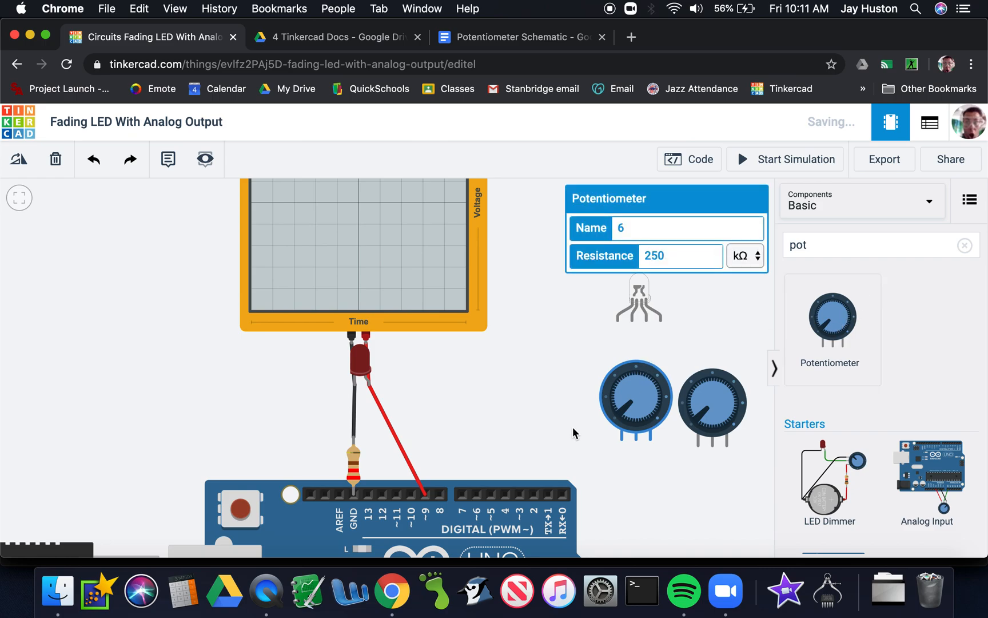
key("ctrl+v")
left_click(546, 432)
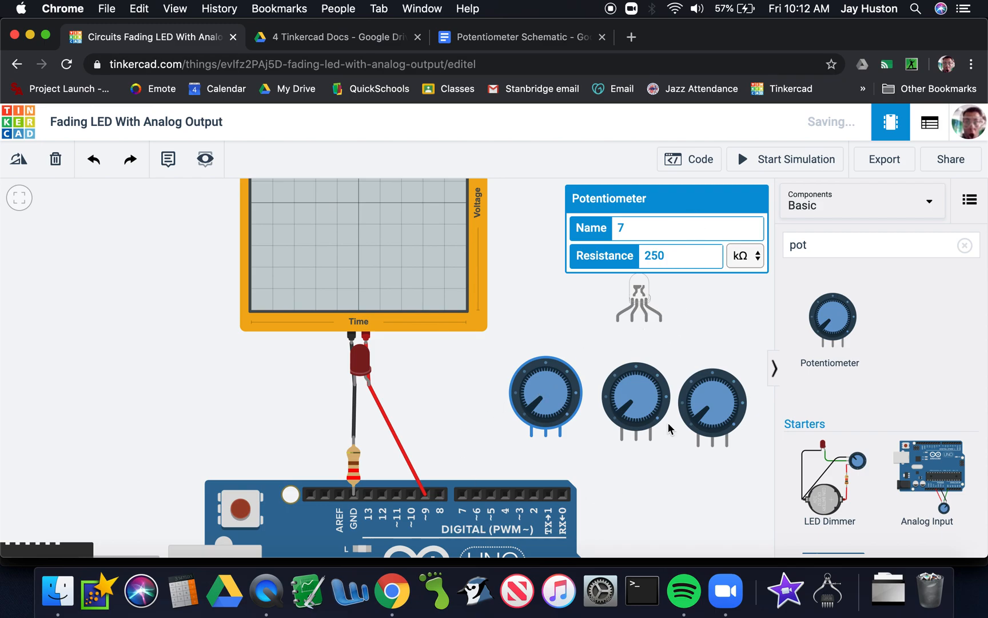
Step: Add a Coin Cell 3V Battery centred below the row of three potentiometers
double_click(800, 244)
type("ba")
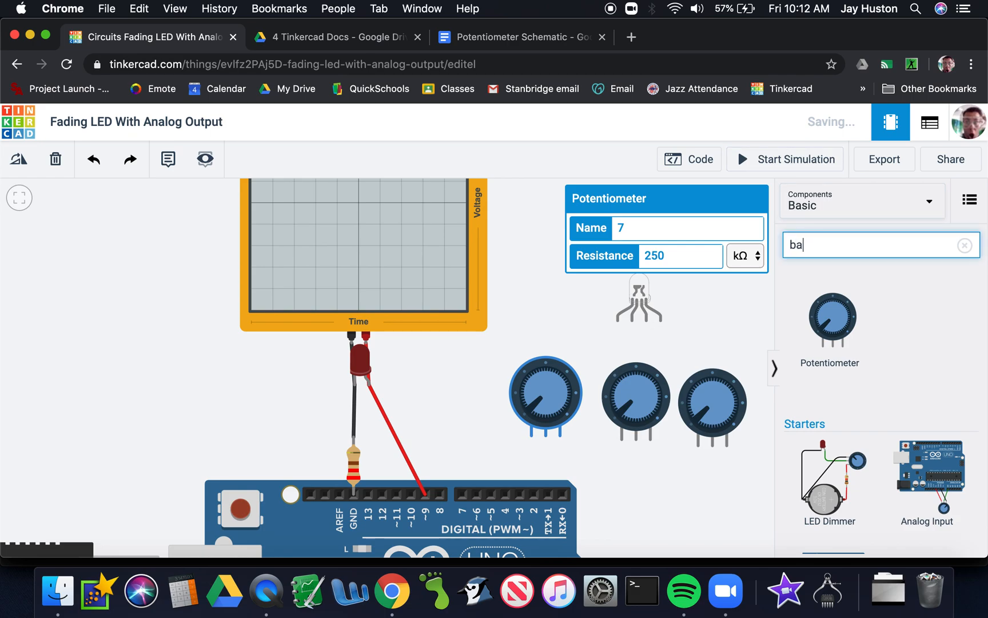
type("t")
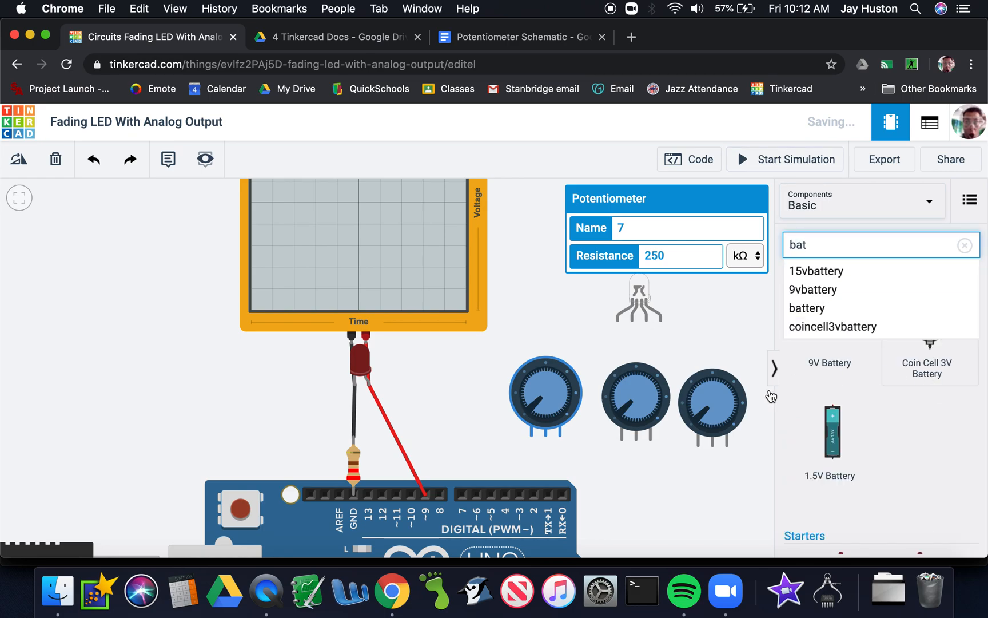
left_click(666, 493)
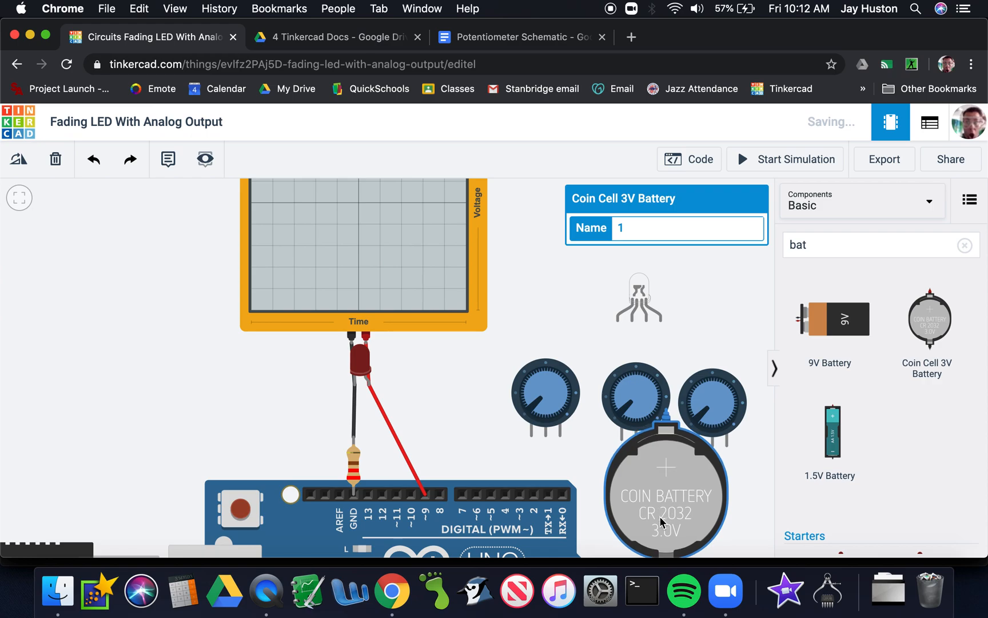
left_click_drag(661, 521, 656, 527)
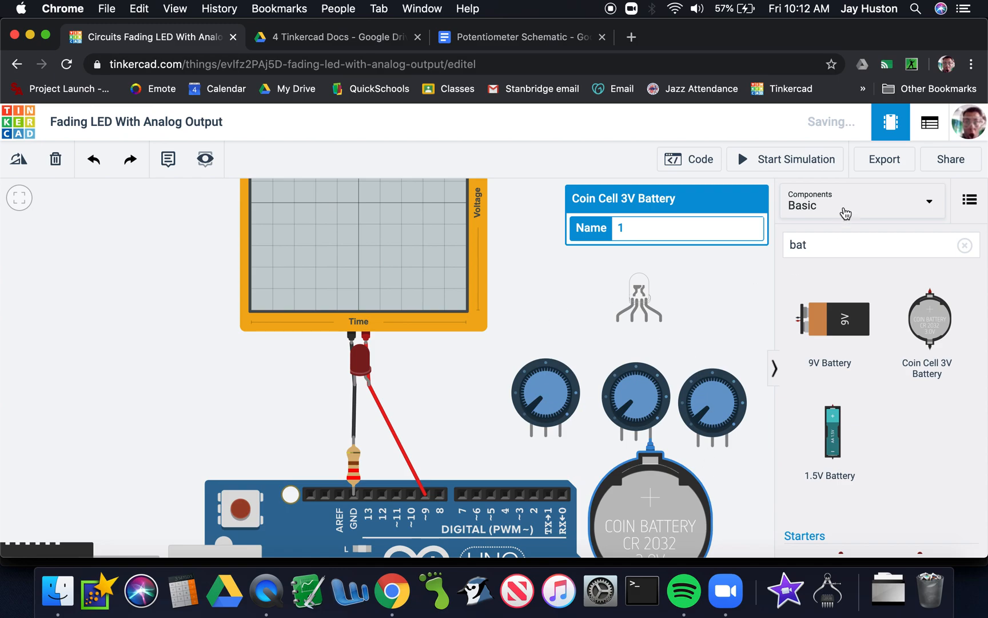
Step: Add a resistor below and left of the RGB LED, just above the gap between the first two potentiometers
double_click(793, 246)
type("res")
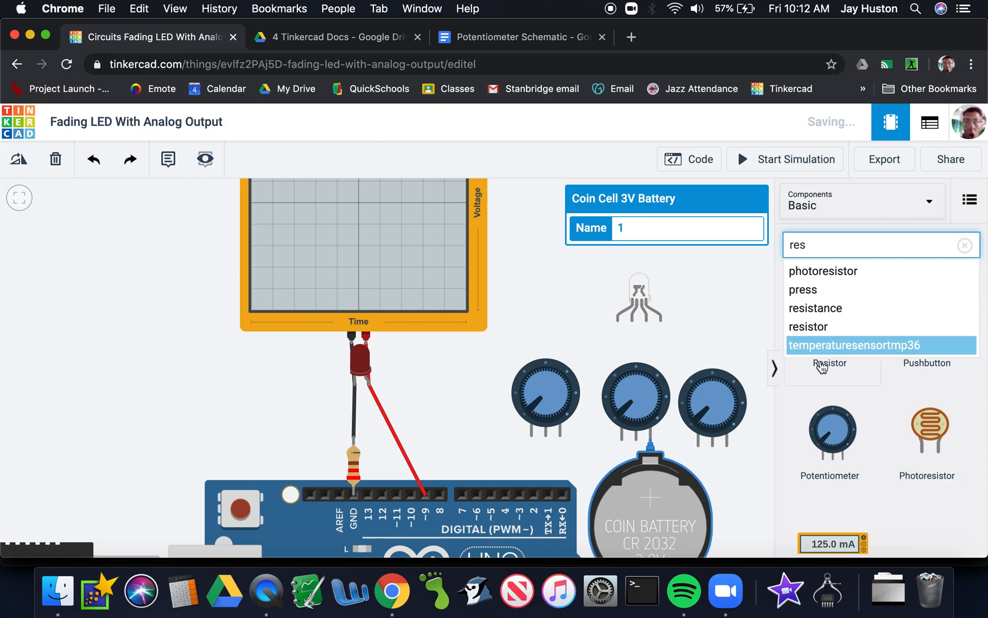
left_click_drag(834, 373, 588, 348)
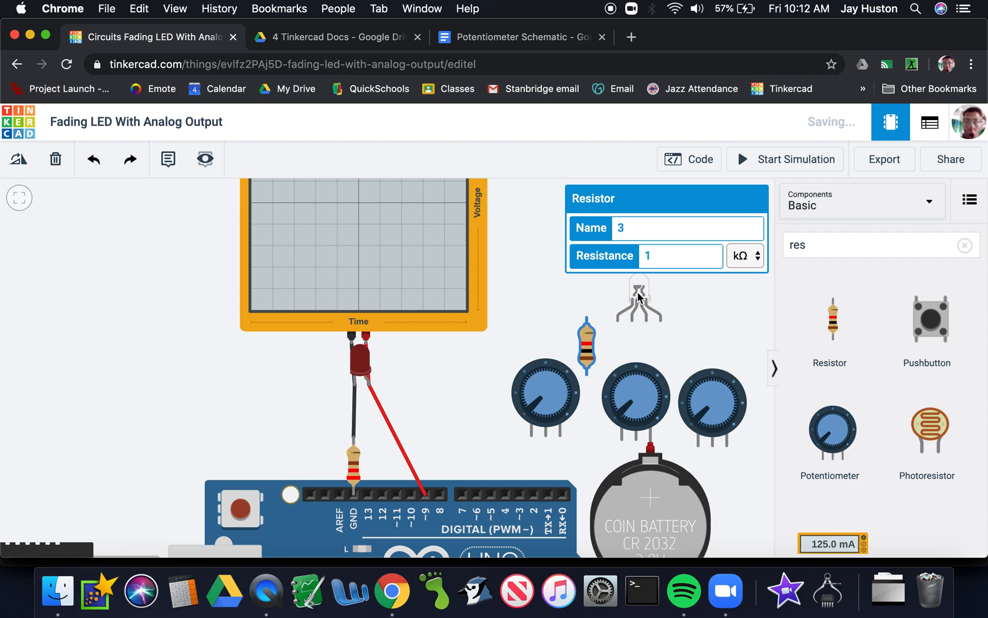
left_click(683, 321)
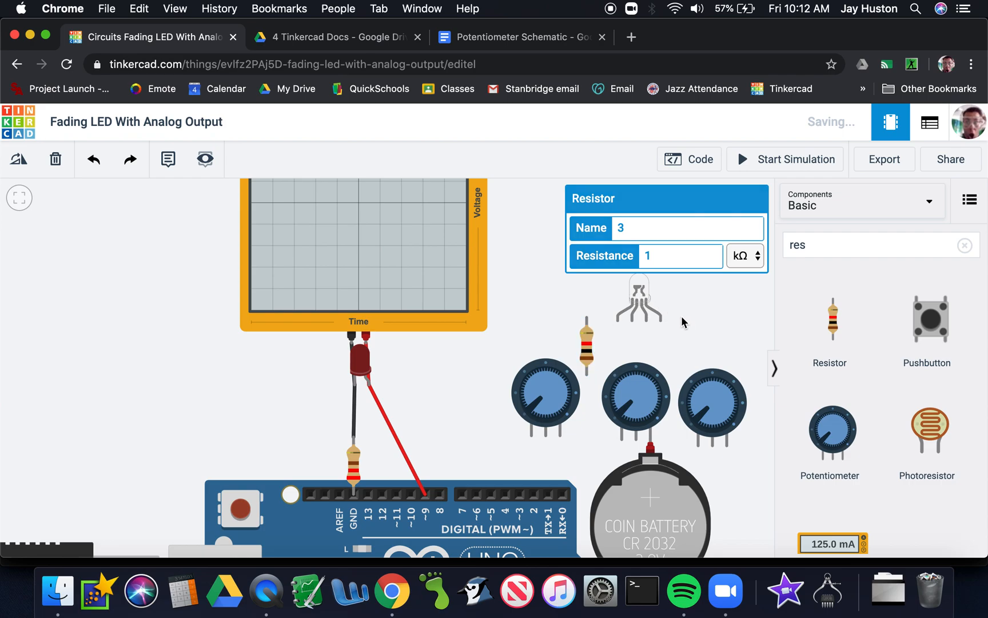